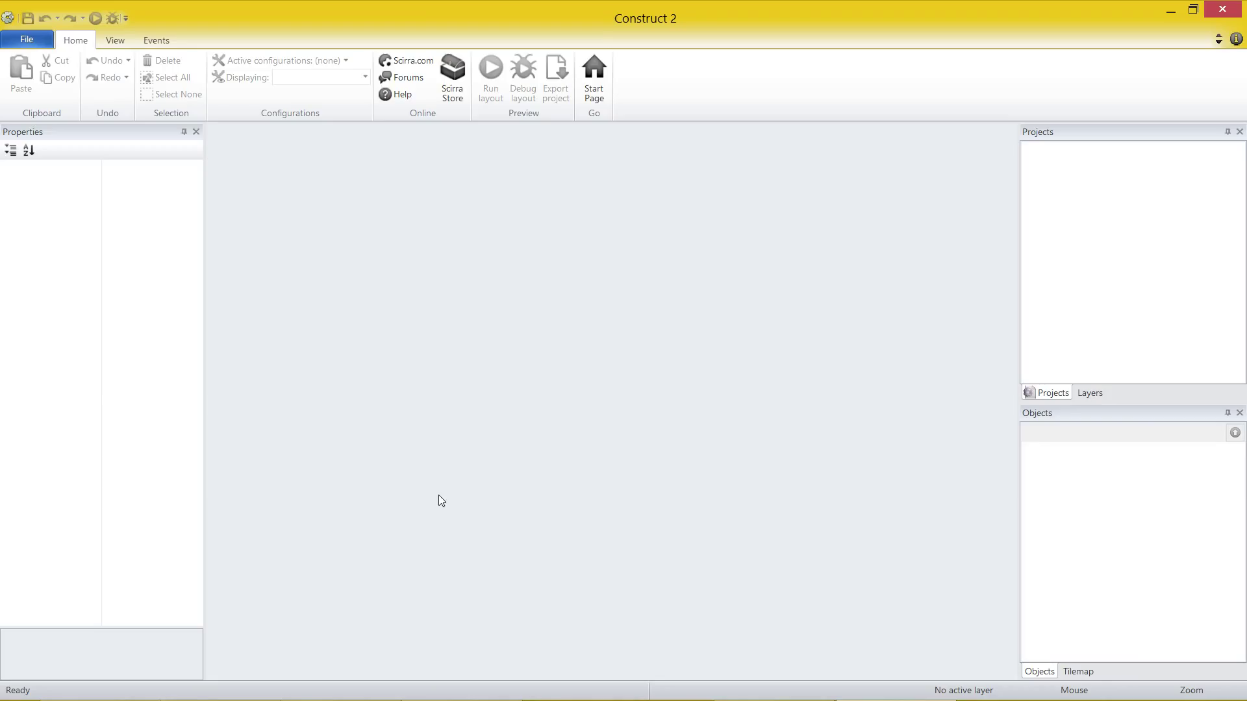
# Step: Switch from Construct 2 to the Downloads folder window
pyautogui.hotkey('alt', 'Tab')
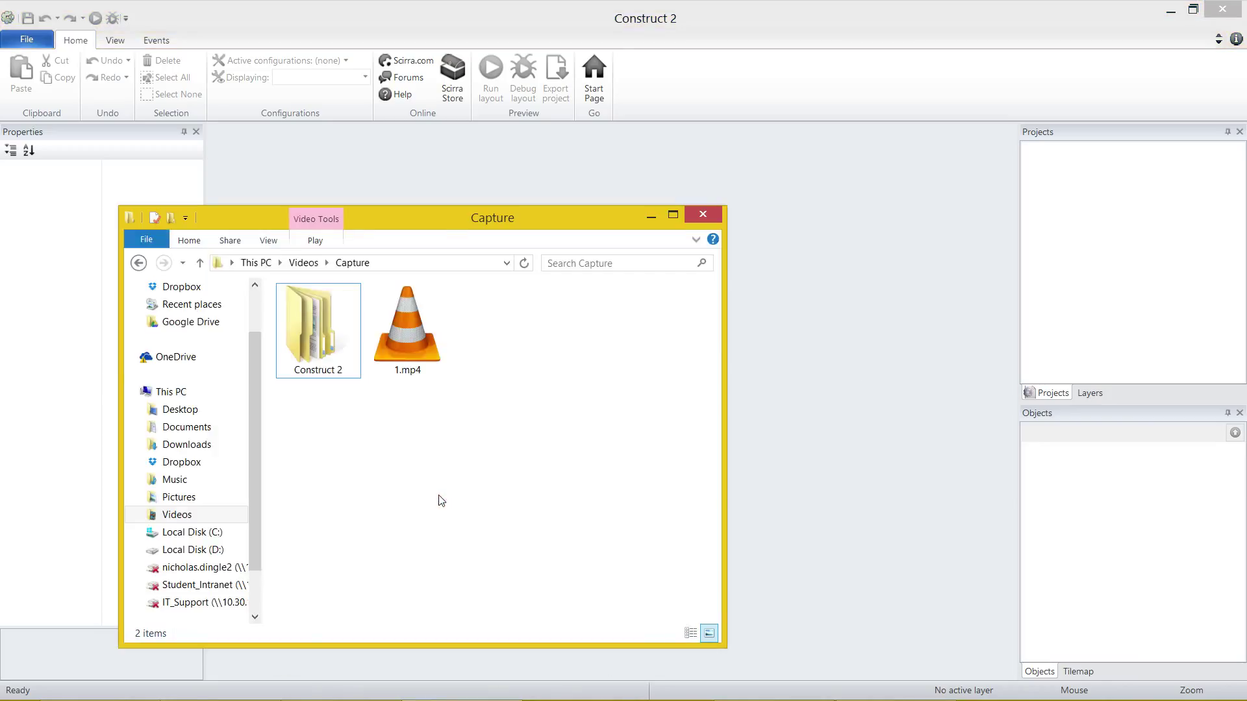
pyautogui.hotkey('alt', 'Tab')
pyautogui.hotkey('alt', 'Tab')
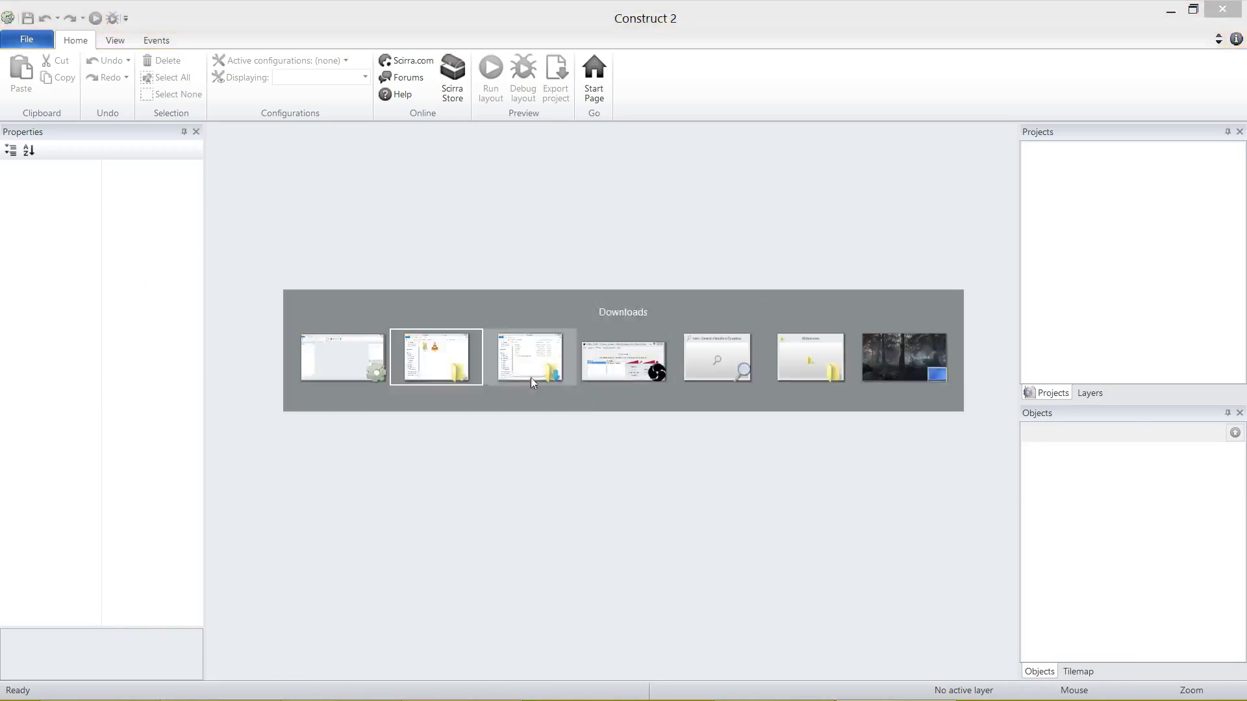
pyautogui.click(334, 399)
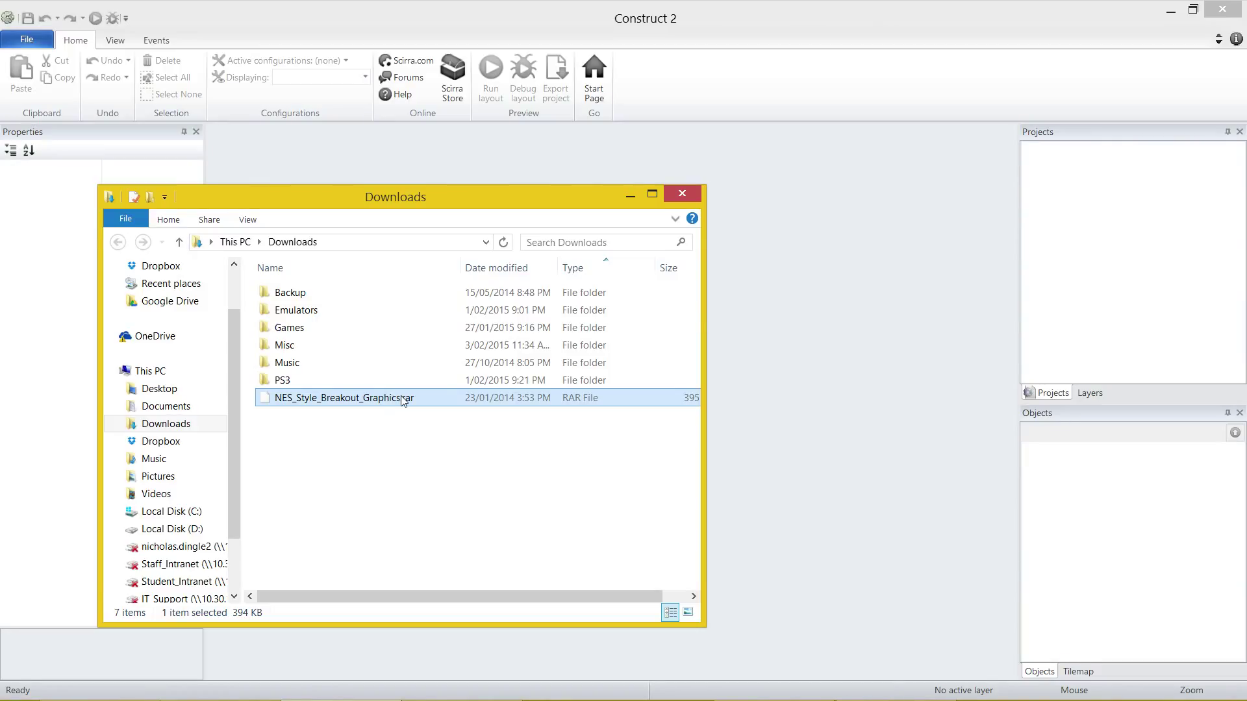
# Step: Extract the NES_Style_Breakout_Graphics archive into its own folder with 7-Zip and enter that folder
pyautogui.rightClick(350, 403)
pyautogui.moveTo(386, 424)
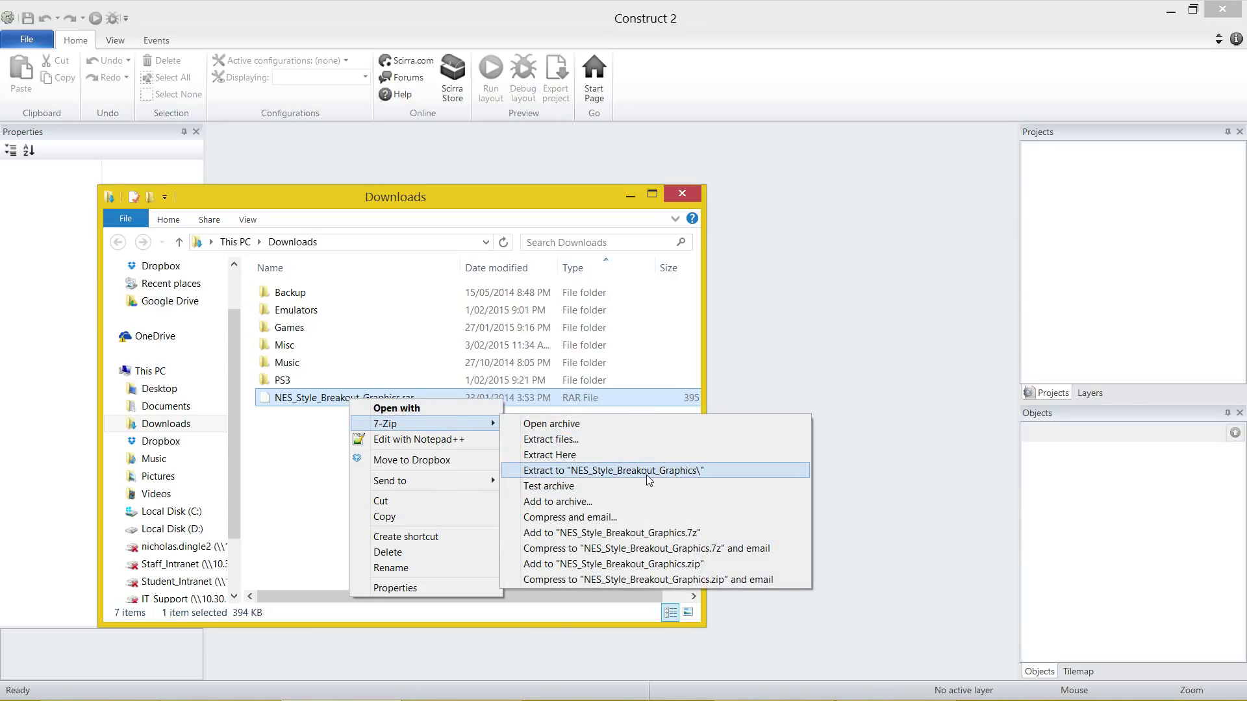
pyautogui.click(616, 475)
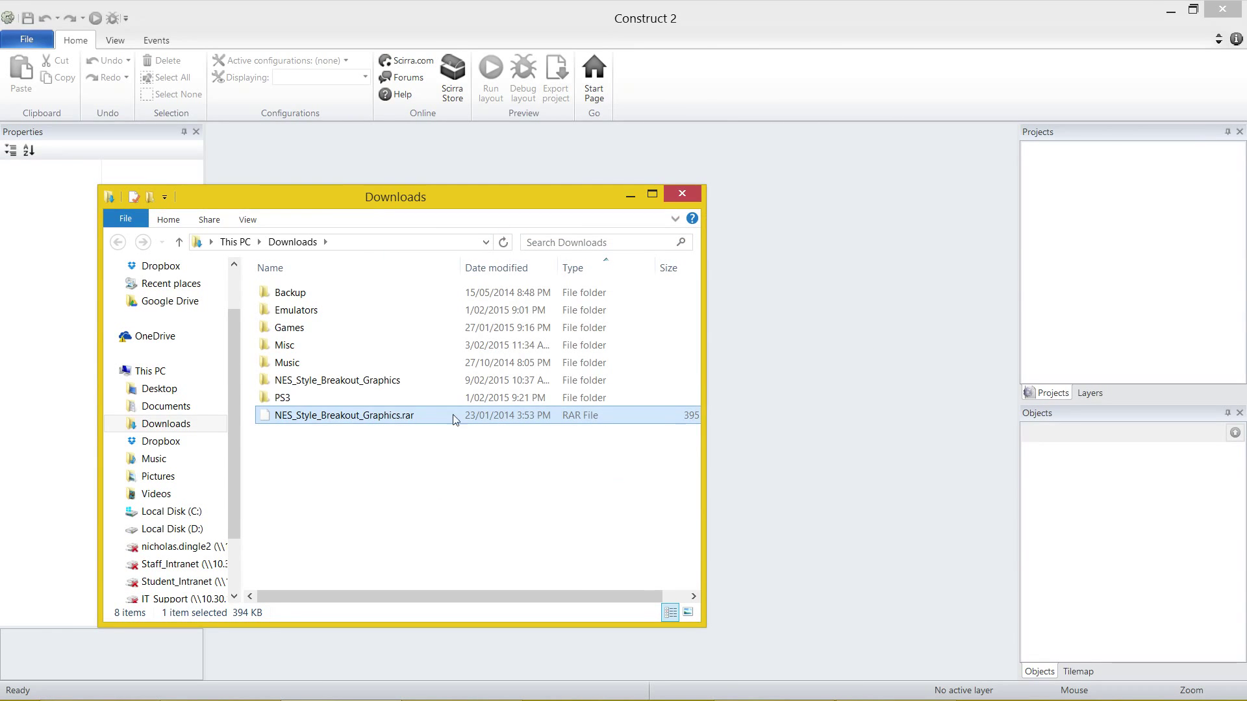
pyautogui.click(402, 385)
pyautogui.doubleClick(403, 385)
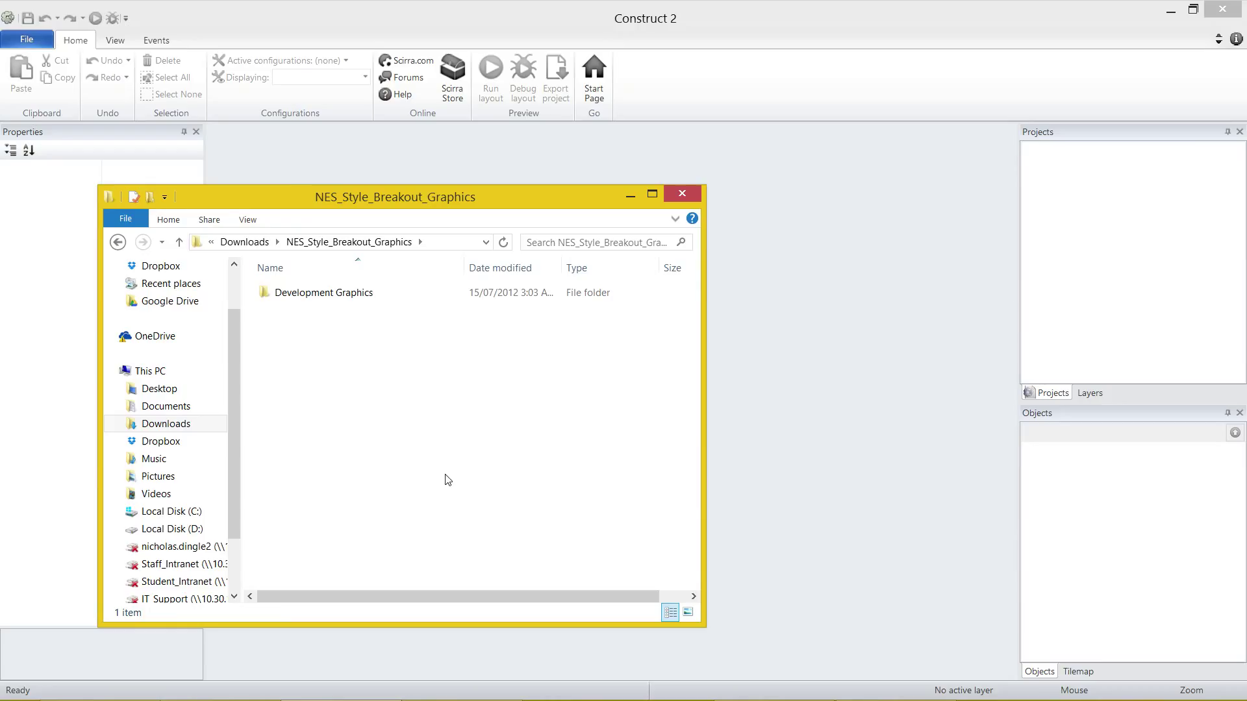
# Step: Preview gameScreenMockUp.png from the Development Graphics folder, then close the viewer
pyautogui.doubleClick(353, 295)
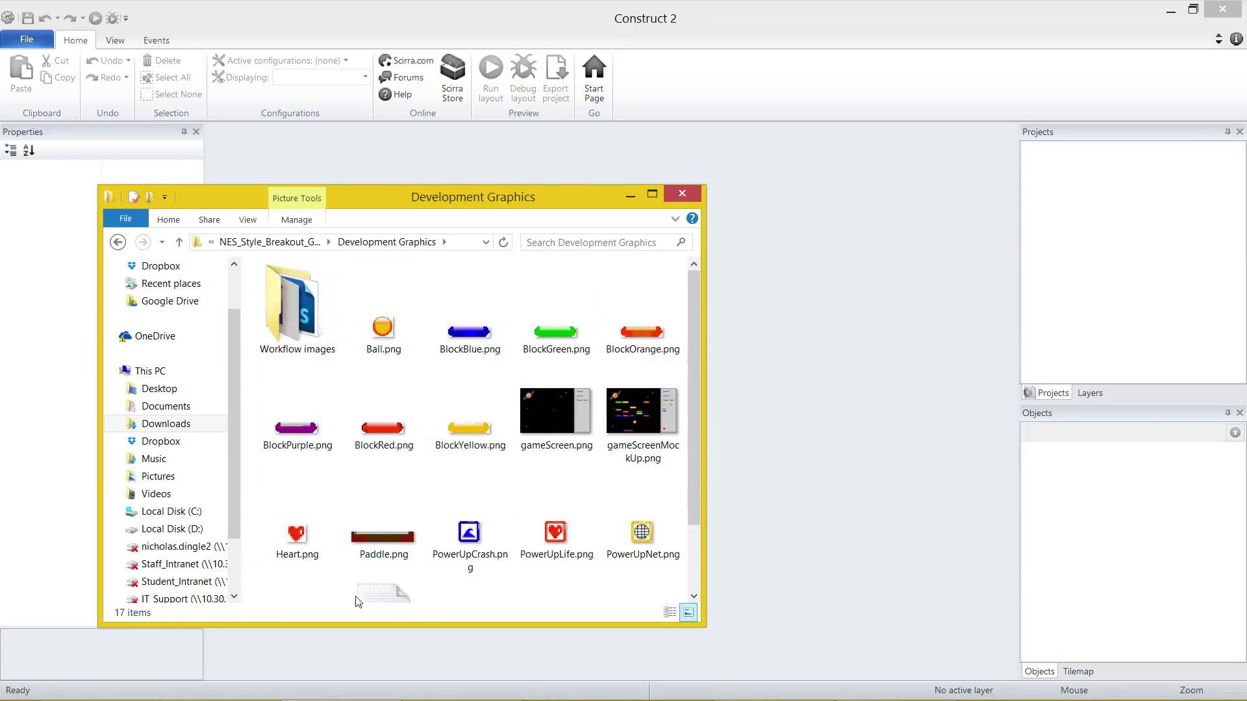
pyautogui.click(640, 430)
pyautogui.doubleClick(639, 429)
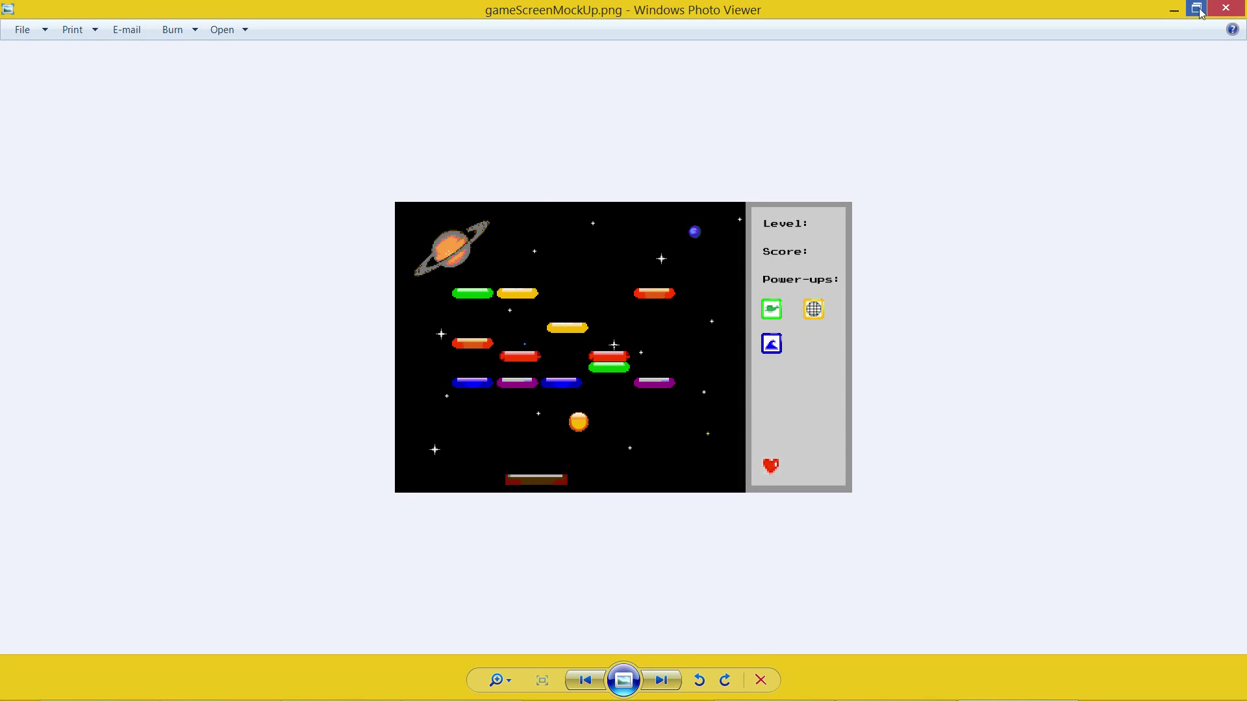
pyautogui.click(1226, 8)
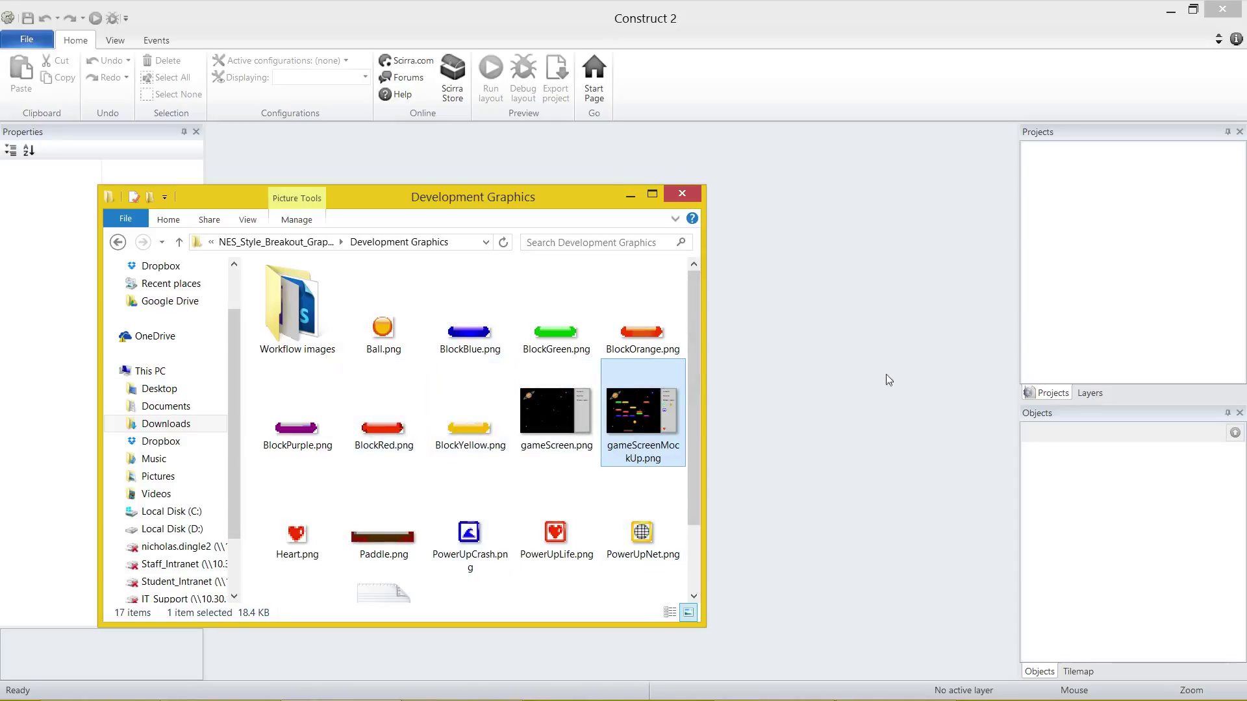
# Step: Create a new empty project via File > New, giving Layout 1 and Event sheet 1
pyautogui.click(886, 334)
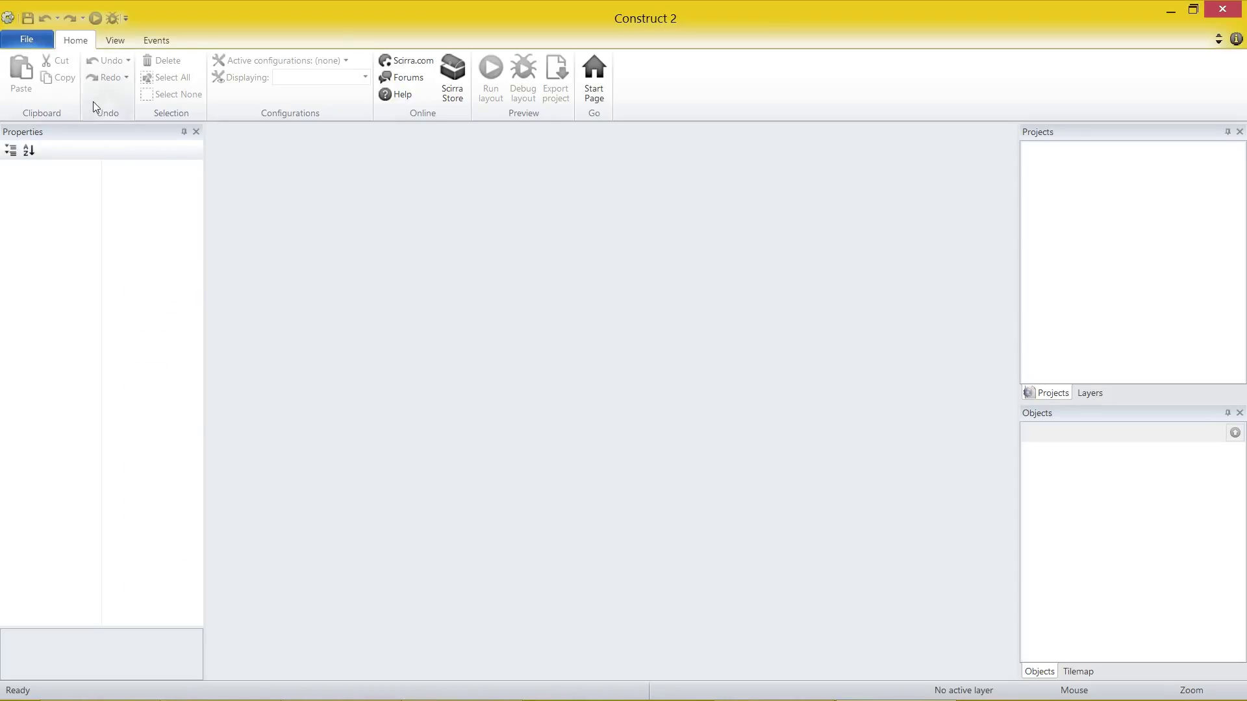
pyautogui.click(42, 45)
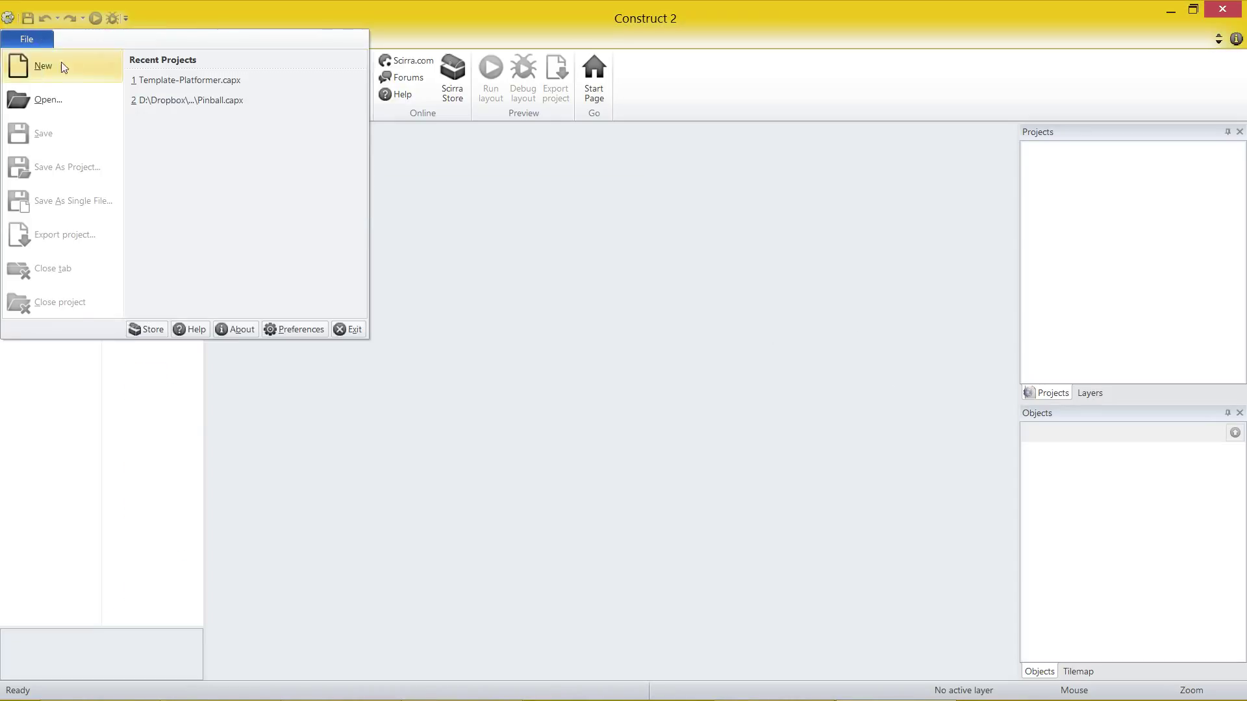
pyautogui.click(54, 67)
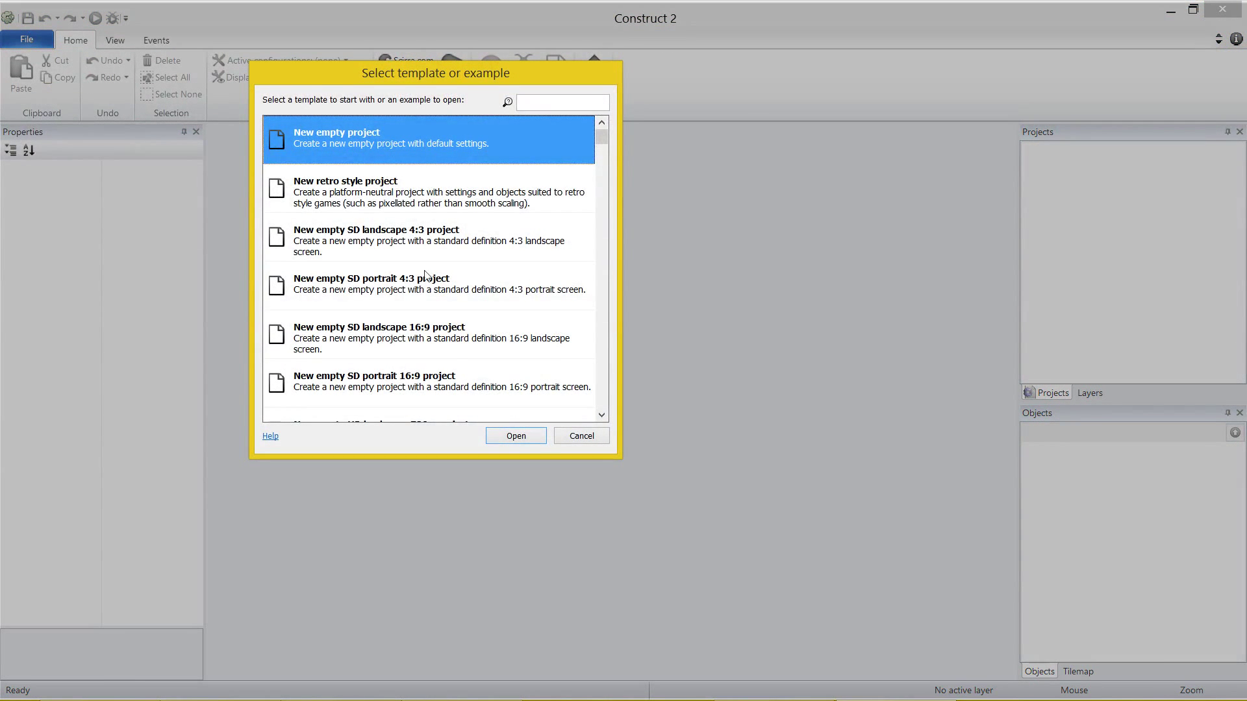
pyautogui.click(518, 436)
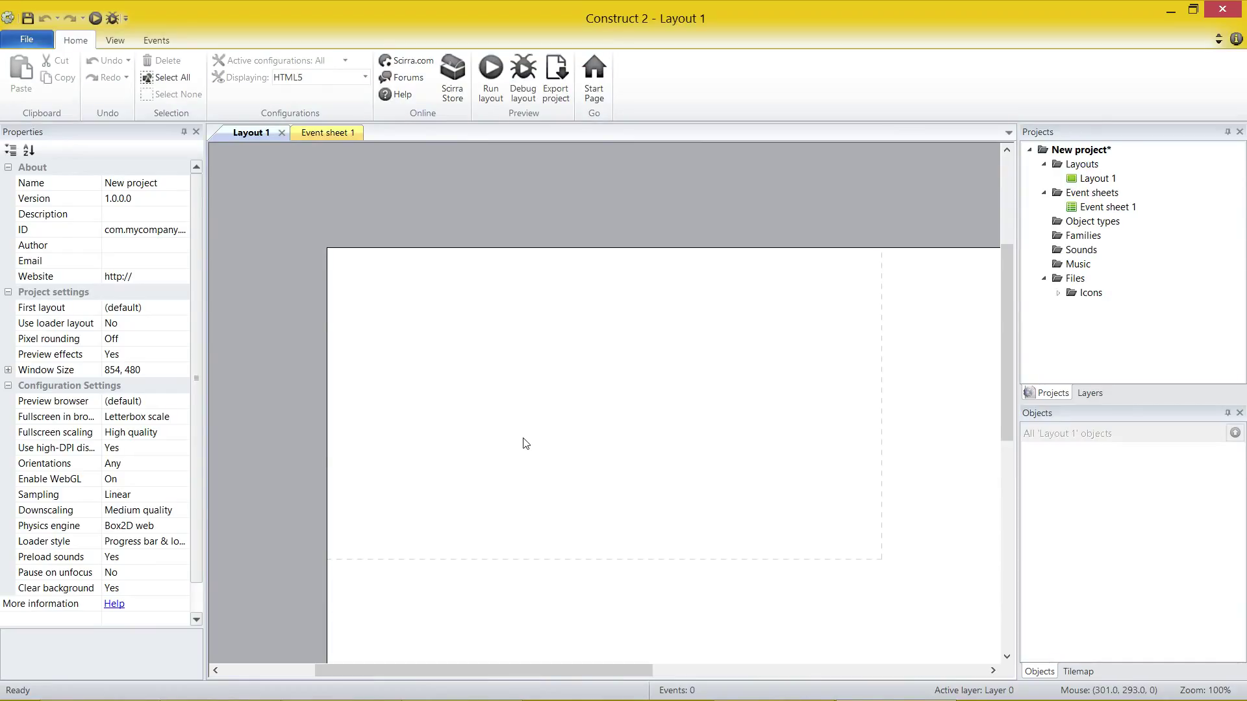
# Step: Set the project's window size to 800 by 600 and name it Breakout
pyautogui.click(1067, 152)
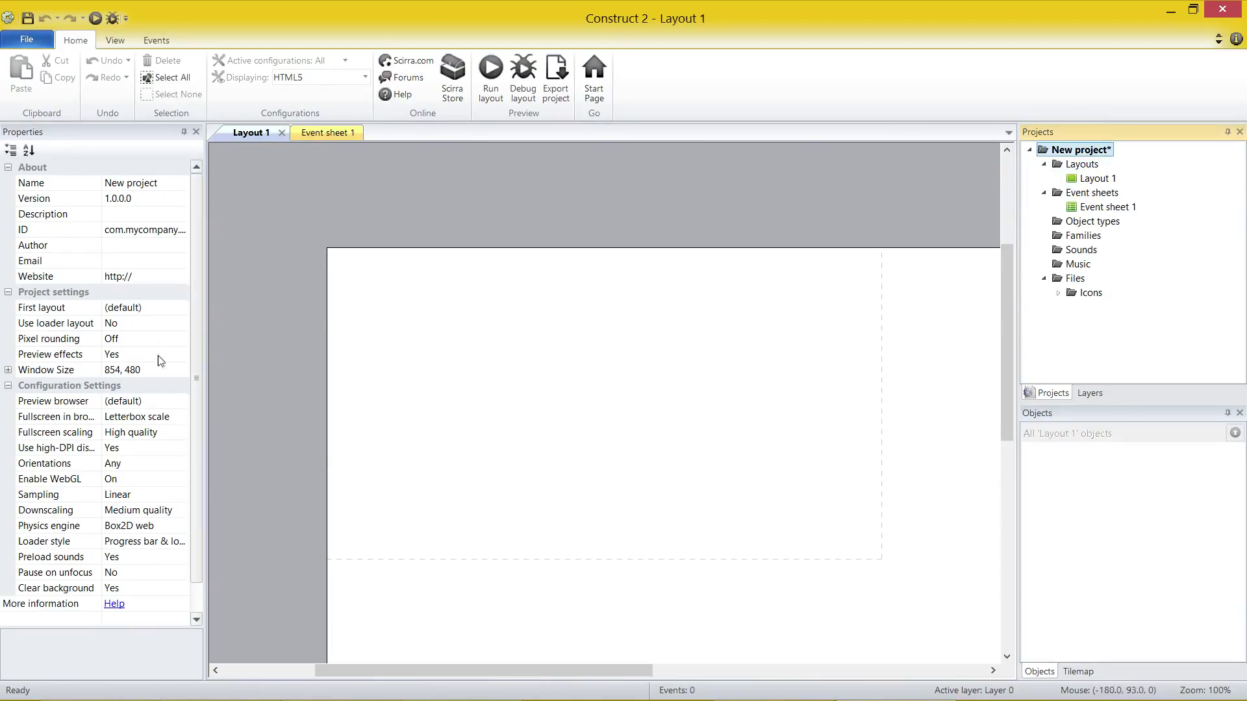
pyautogui.click(8, 370)
pyautogui.click(127, 385)
pyautogui.write('800')
pyautogui.click(133, 406)
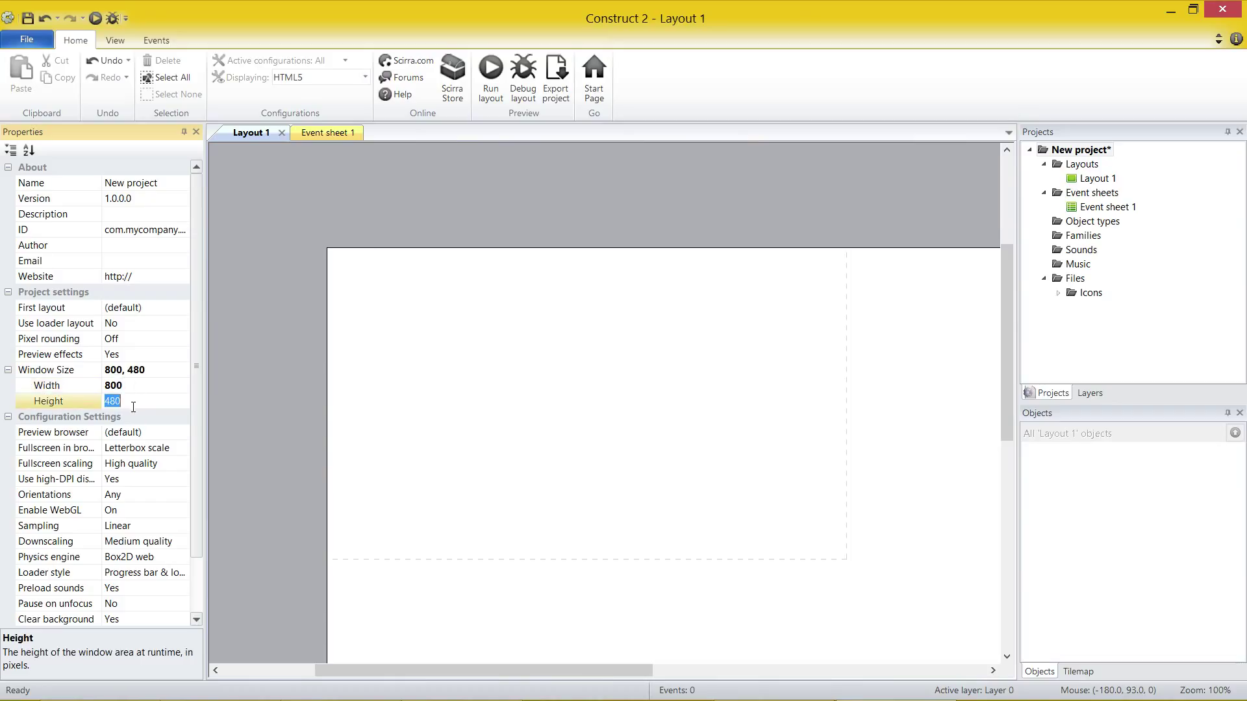
pyautogui.write('600')
pyautogui.click(159, 186)
pyautogui.write('Breakout')
pyautogui.press('Return')
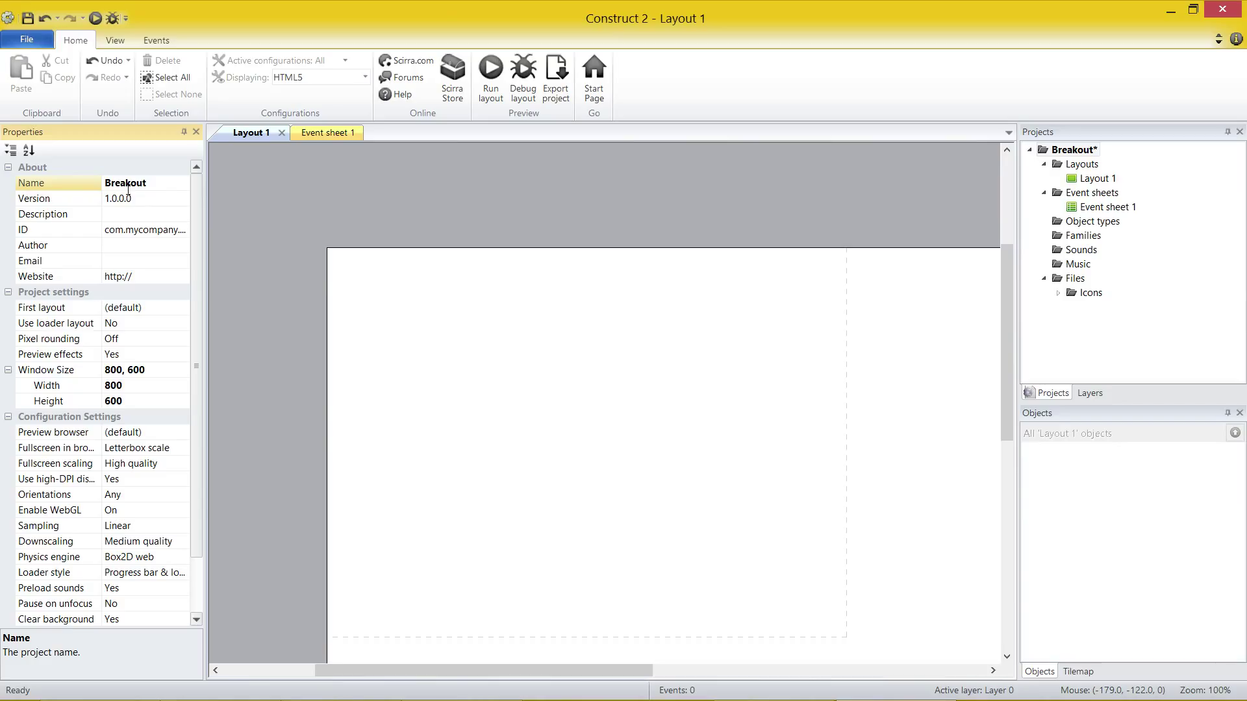
# Step: Rename Layout 1 to Level1 in its properties
pyautogui.click(1112, 182)
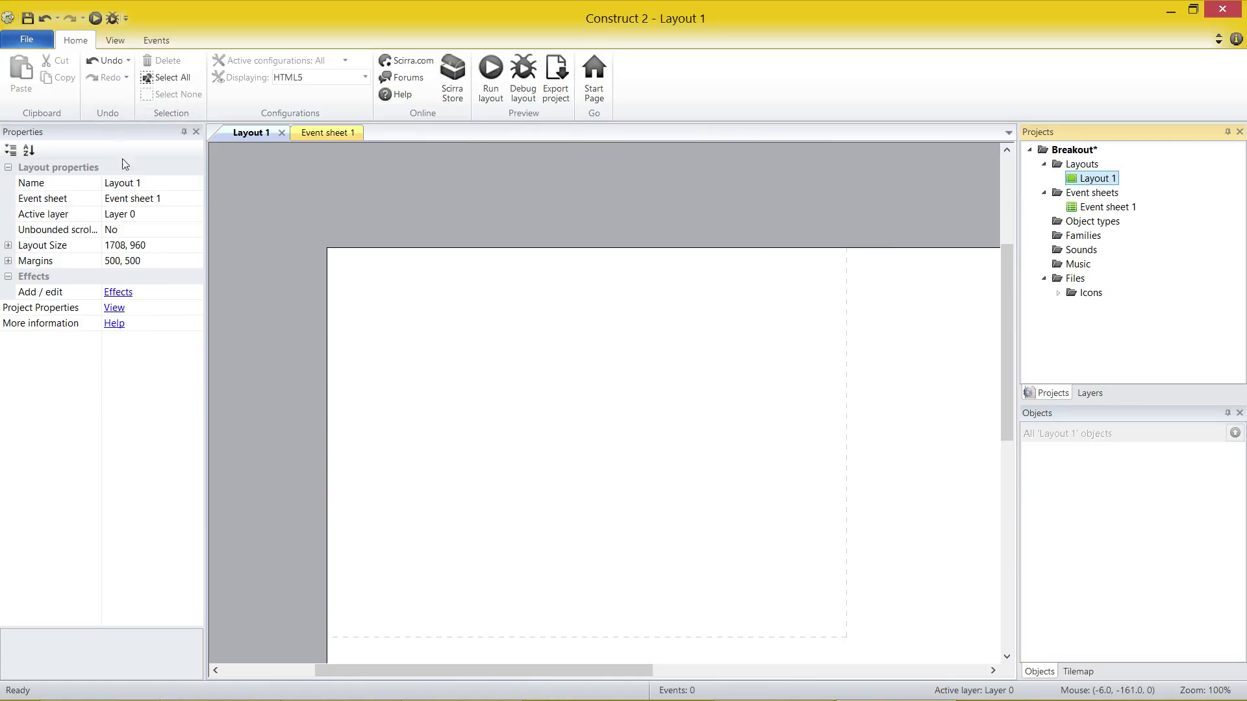
pyautogui.click(146, 184)
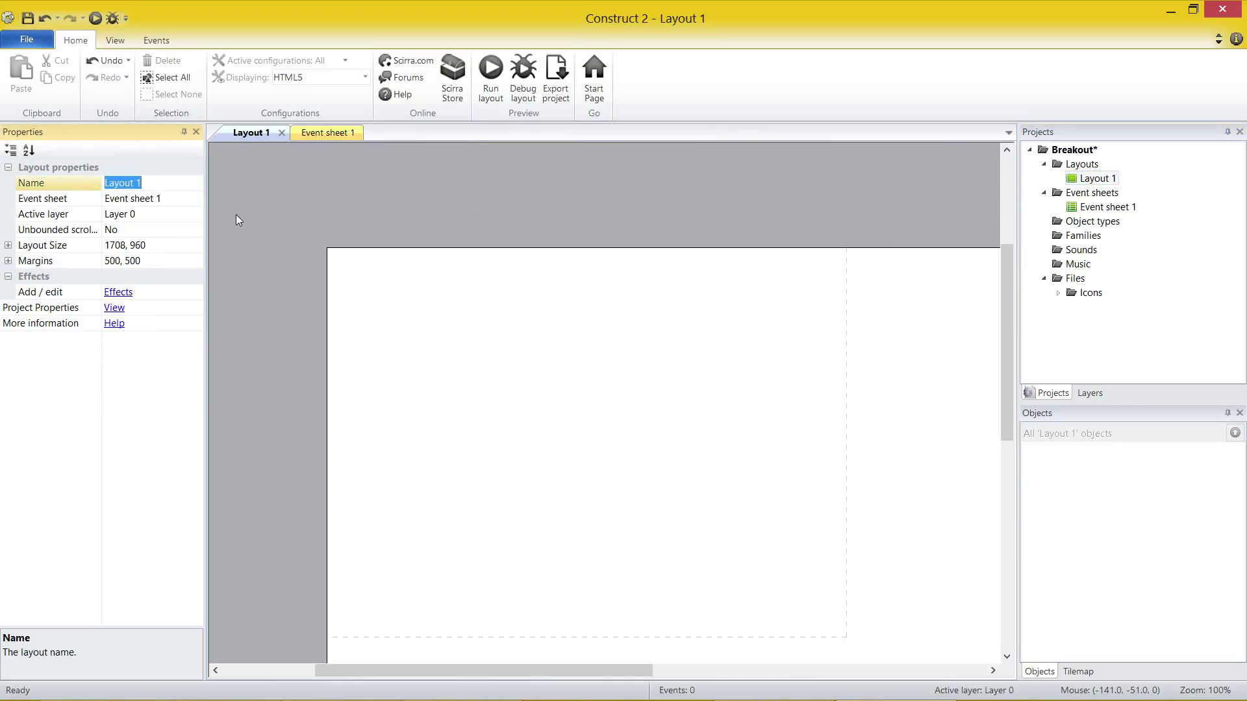
pyautogui.write('Level1')
pyautogui.press('Return')
# Step: Set the Level1 layout size to 800 by 600
pyautogui.click(9, 246)
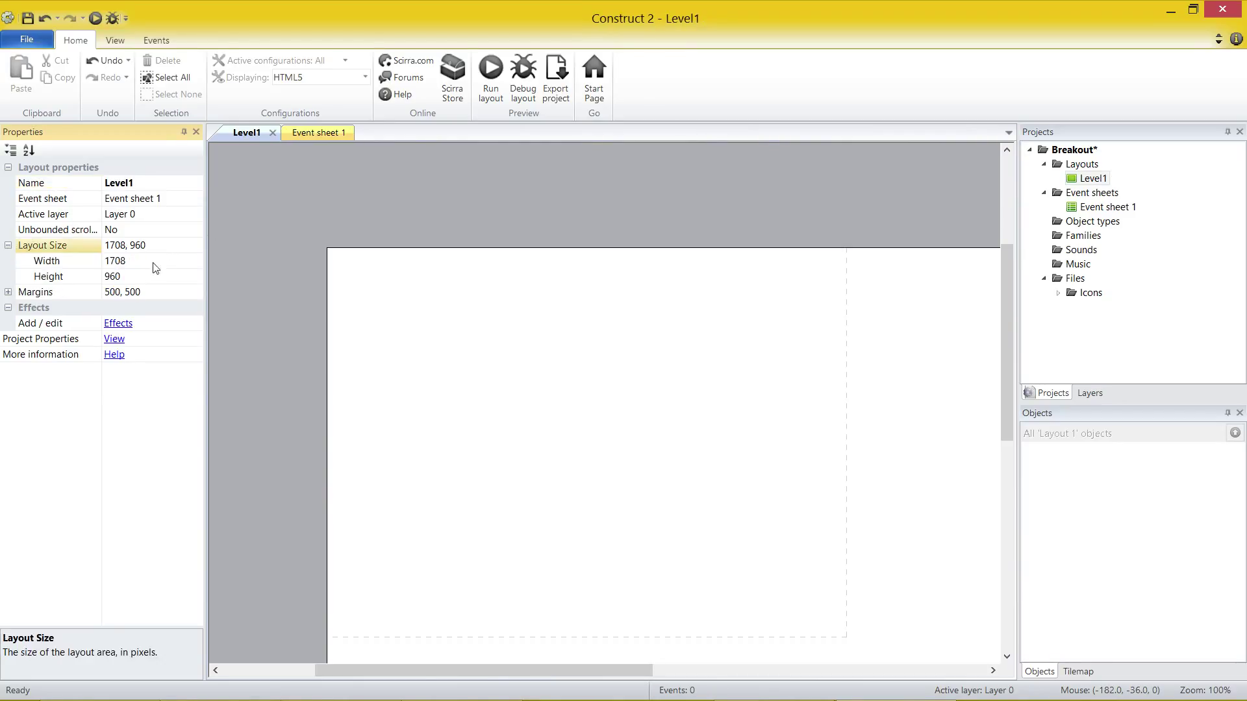
pyautogui.click(153, 263)
pyautogui.write('800')
pyautogui.click(146, 276)
pyautogui.write('600')
pyautogui.press('Return')
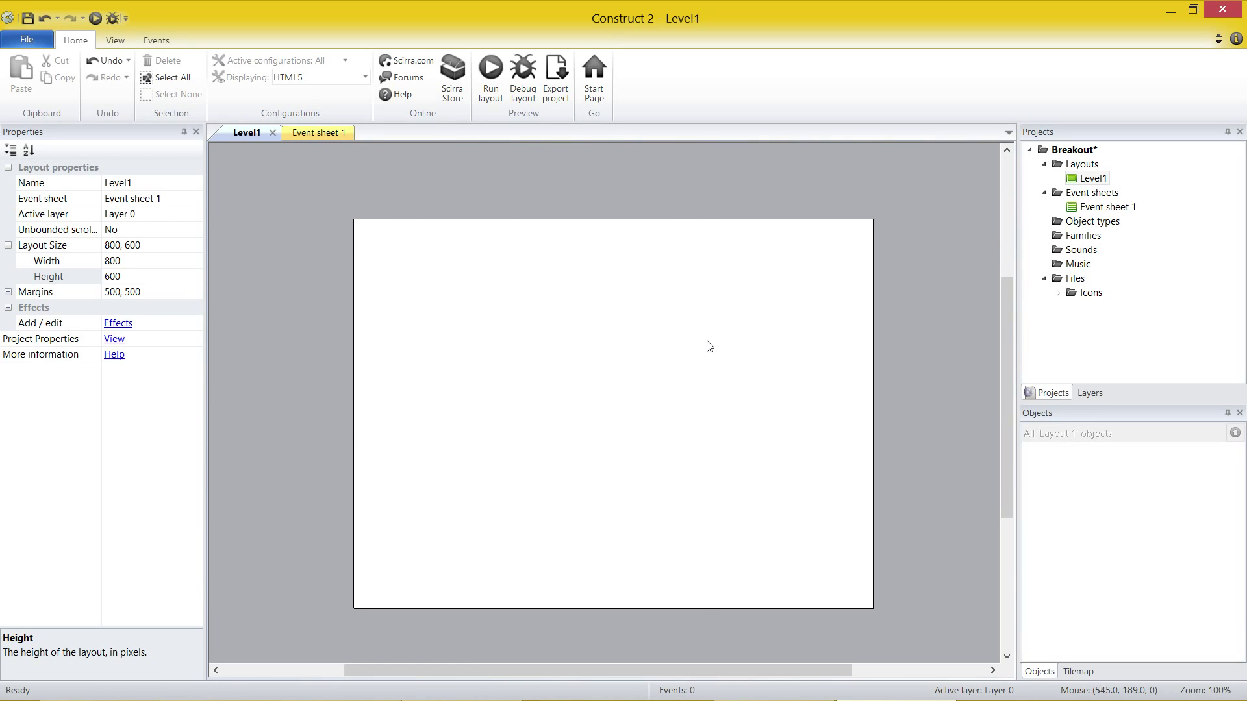
pyautogui.hotkey('alt', 'Tab')
pyautogui.moveTo(516, 210); pyautogui.dragTo(417, 31)
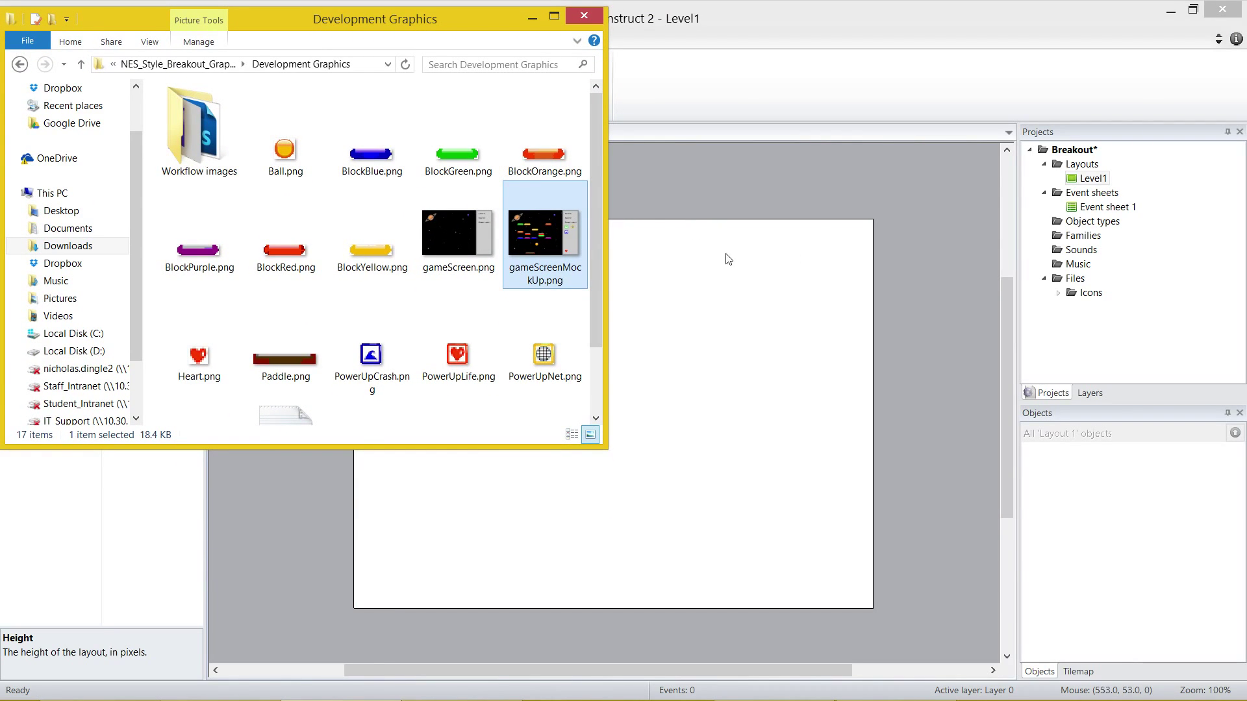
pyautogui.click(289, 146)
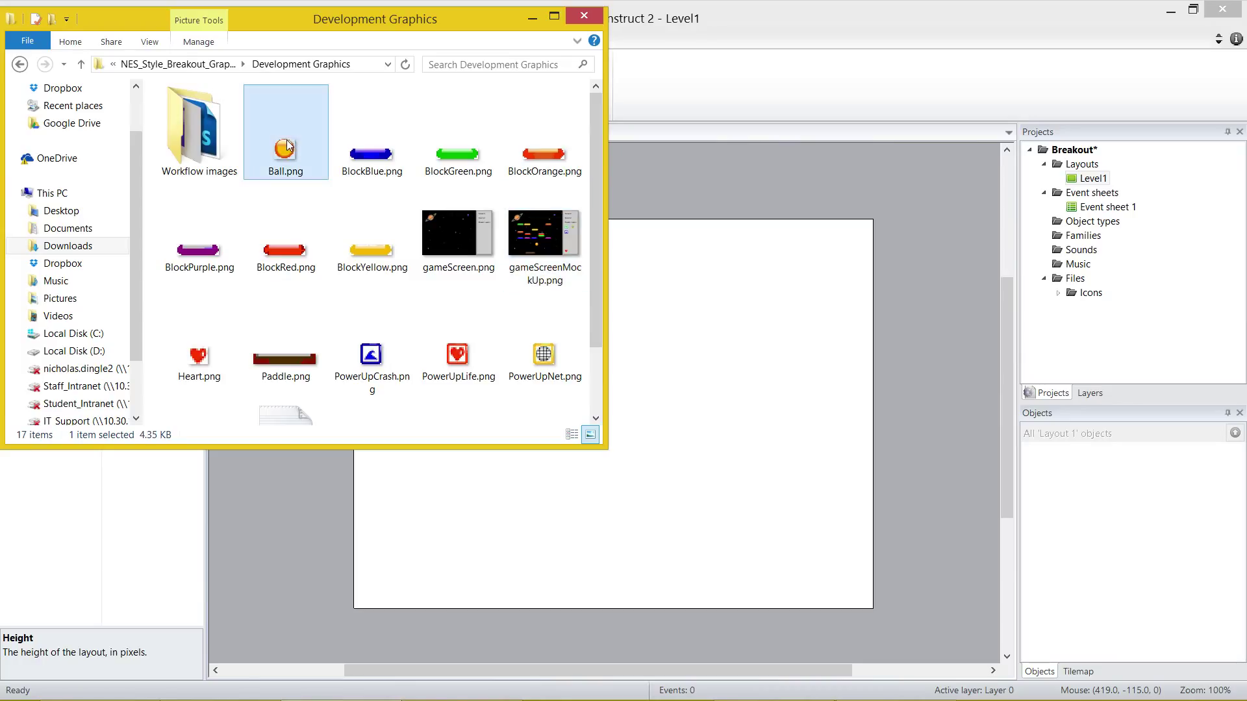
pyautogui.moveTo(288, 145); pyautogui.dragTo(737, 383)
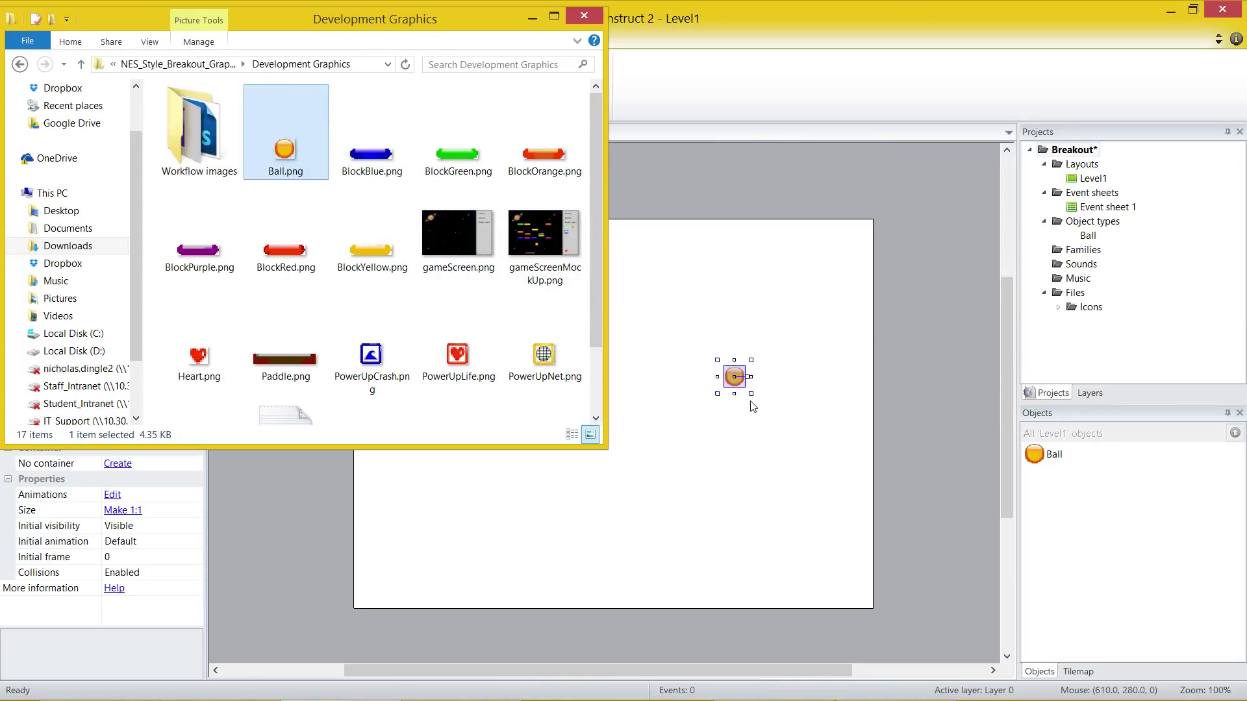
pyautogui.click(750, 407)
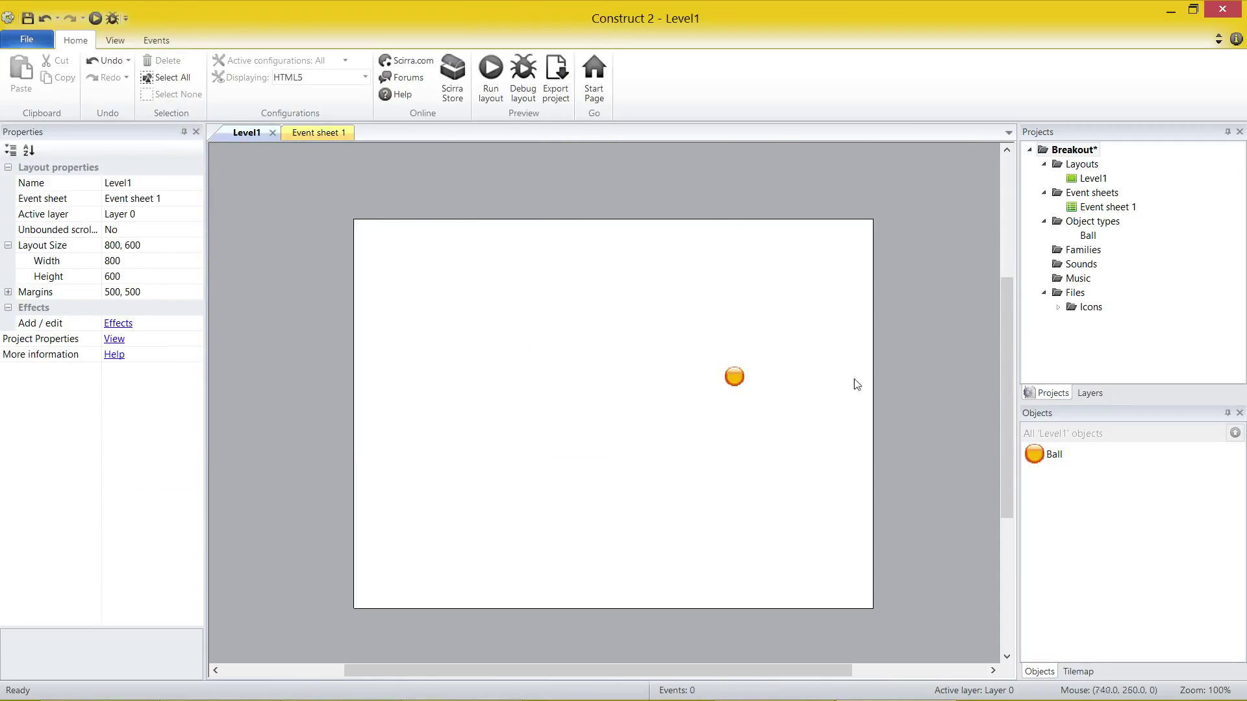
pyautogui.click(1083, 236)
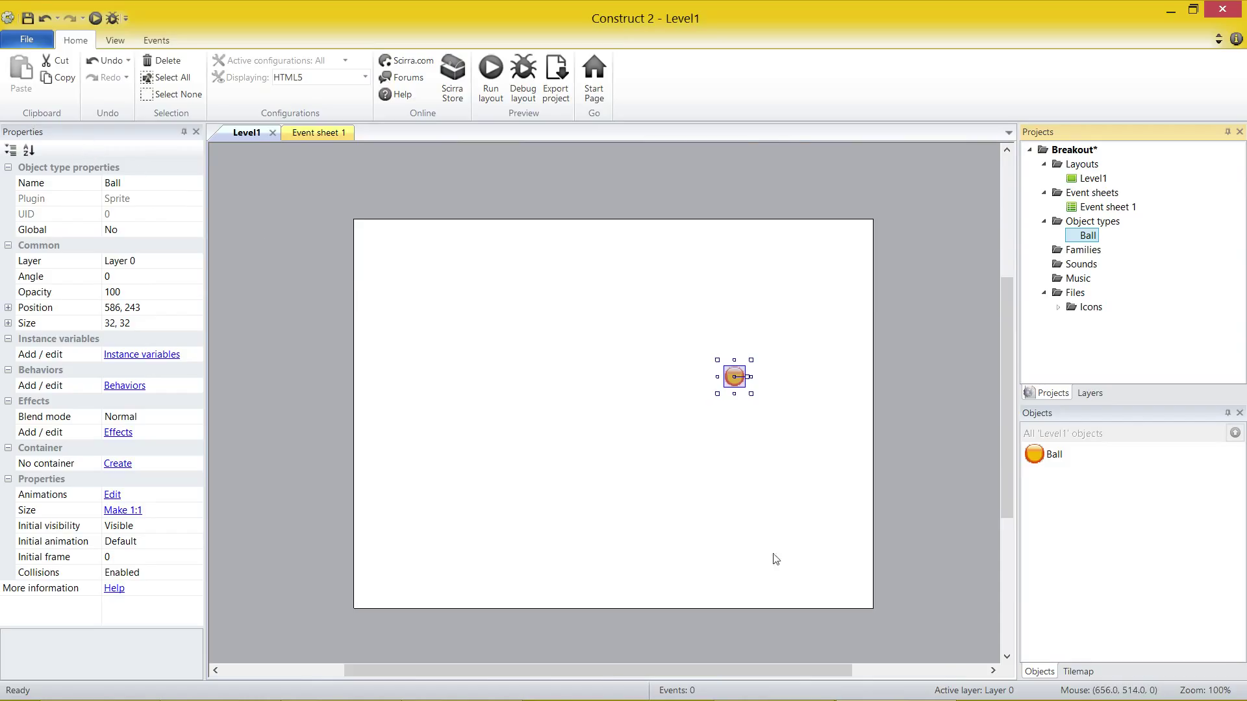
# Step: Select all six coloured block PNGs, BlockBlue through BlockYellow, in the graphics folder
pyautogui.hotkey('alt', 'Tab')
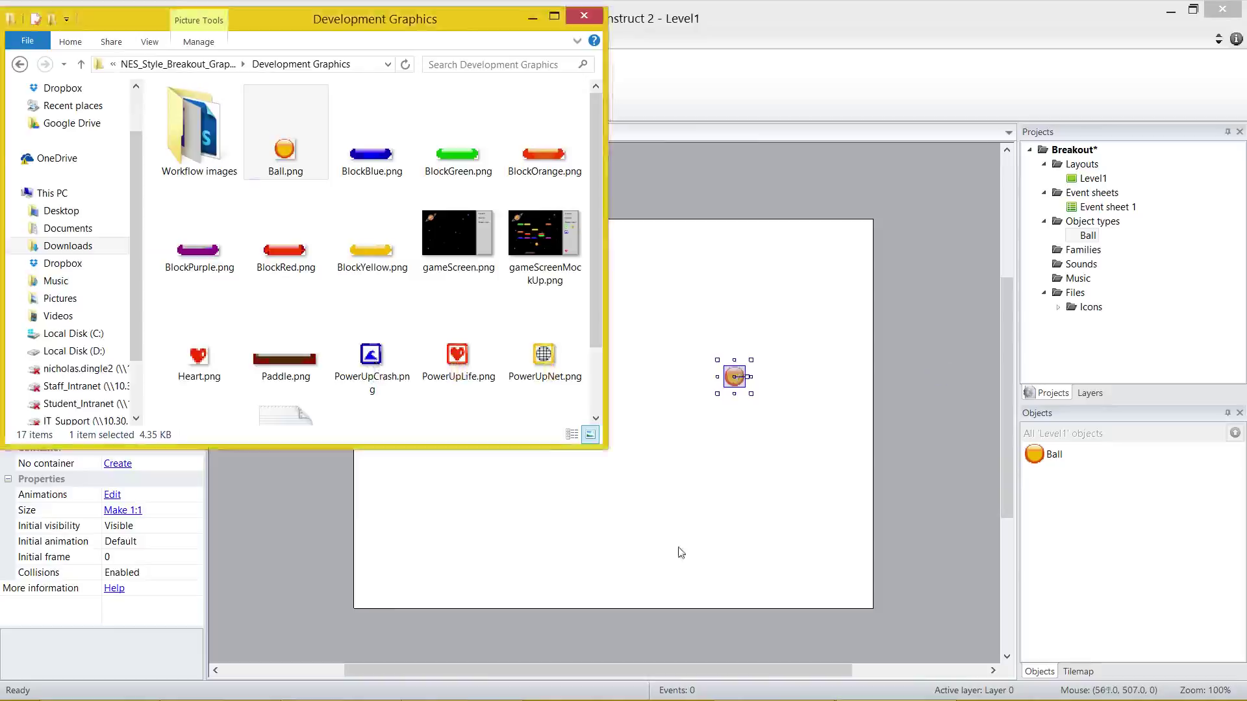
pyautogui.click(391, 138)
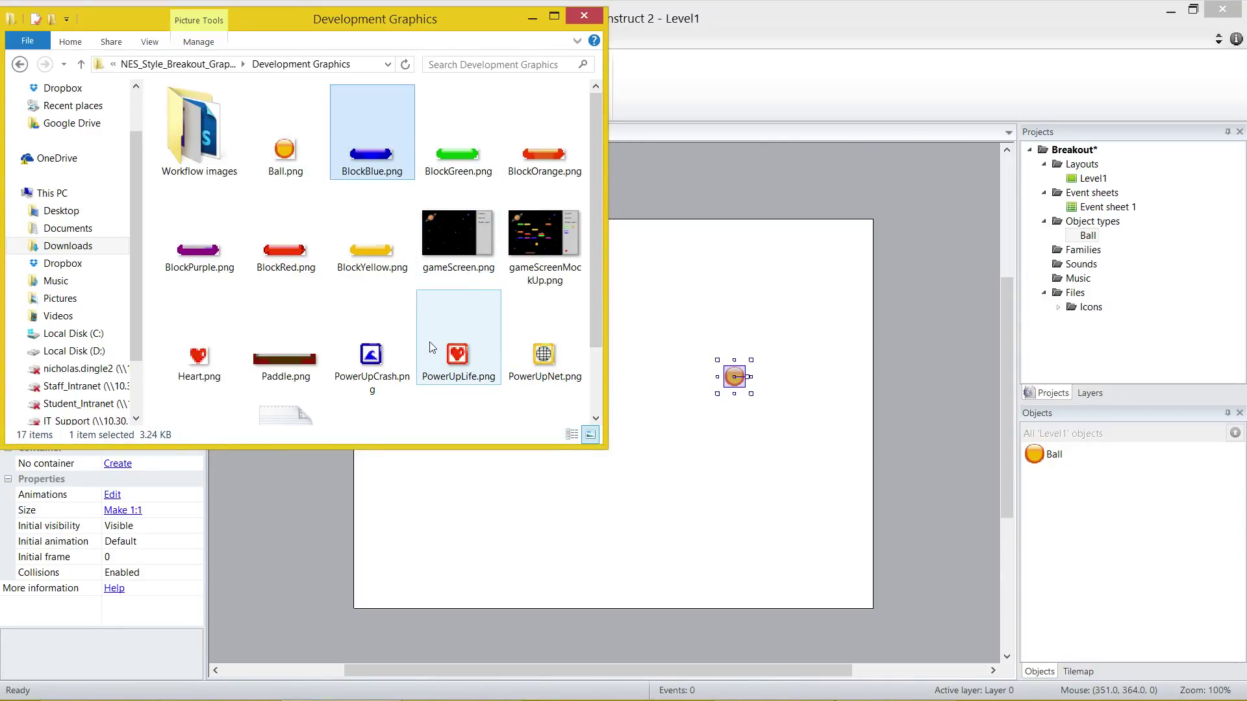
pyautogui.keyDown('ctrl'); pyautogui.click(458, 146); pyautogui.keyUp('ctrl')
pyautogui.keyDown('shift'); pyautogui.click(376, 239); pyautogui.keyUp('shift')
pyautogui.click(383, 161)
pyautogui.keyDown('shift'); pyautogui.click(375, 231); pyautogui.keyUp('shift')
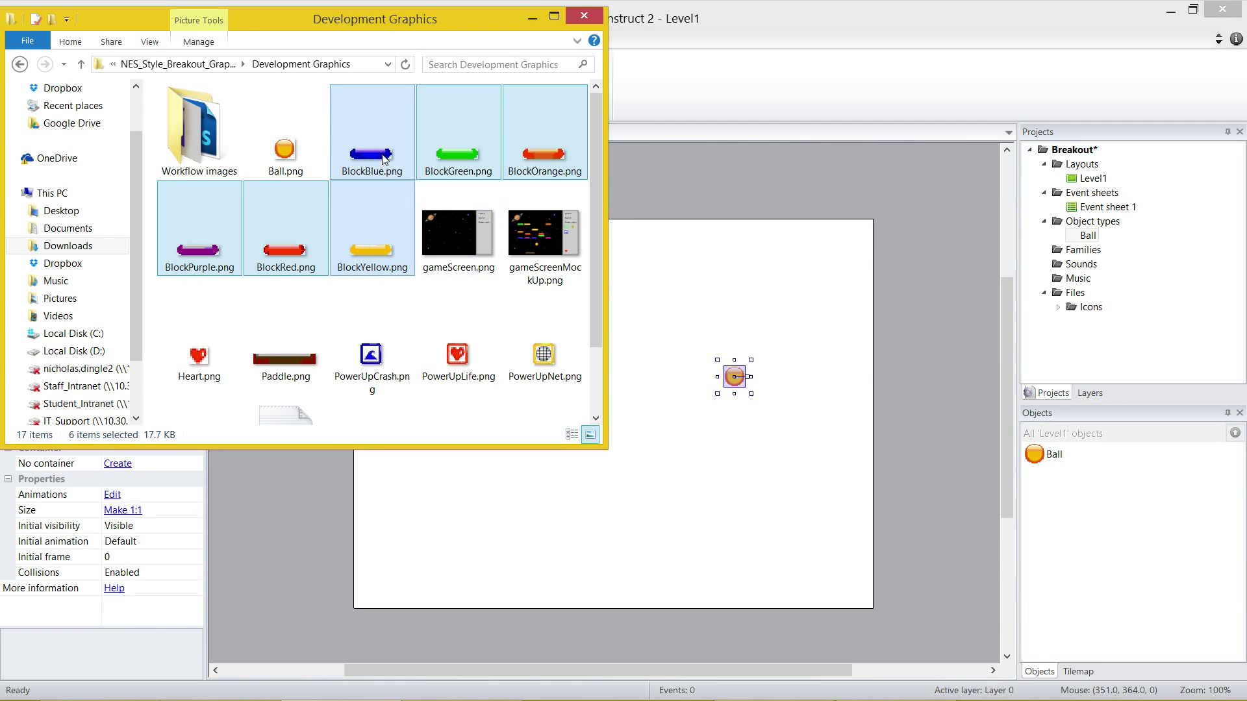
# Step: Drag the six images onto the Level1 layout, producing a single 64 by 16 BlockBlue sprite
pyautogui.moveTo(383, 161); pyautogui.dragTo(650, 298)
pyautogui.moveTo(792, 325); pyautogui.dragTo(791, 318)
pyautogui.click(777, 549)
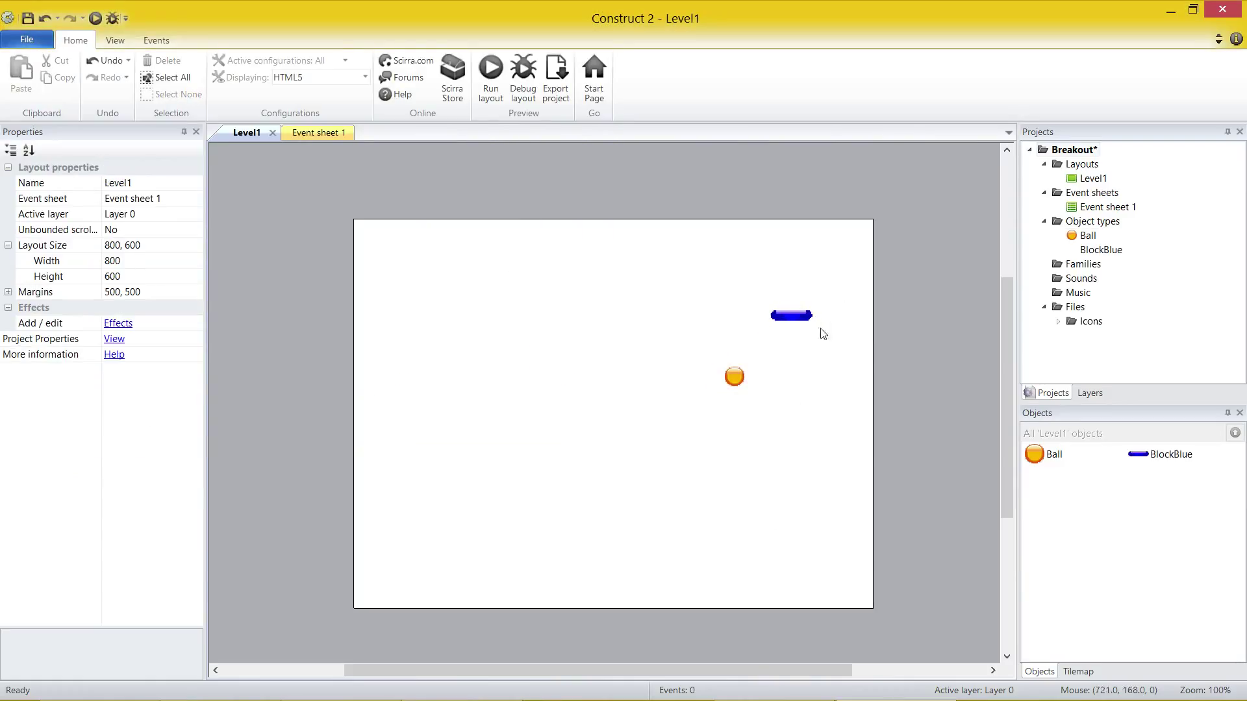
pyautogui.click(779, 320)
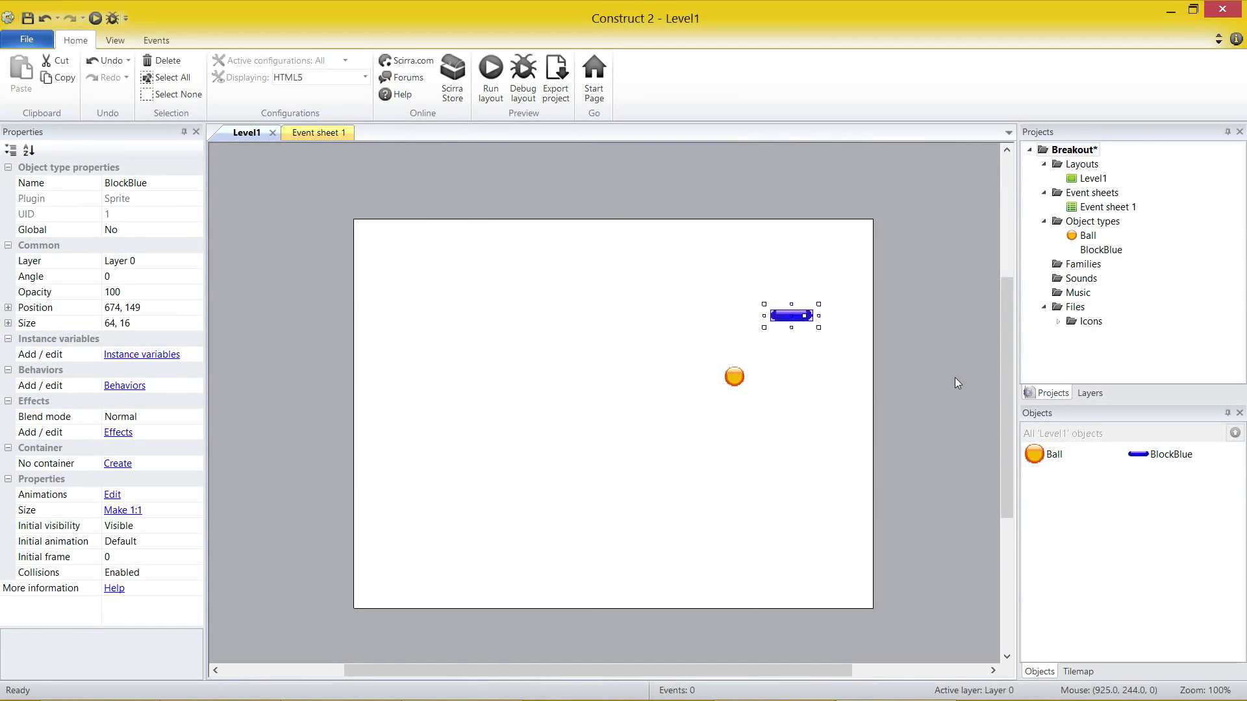
pyautogui.click(489, 83)
# Step: Inspect BlockBlue's six animation frames in the image editor, then close it
pyautogui.doubleClick(784, 321)
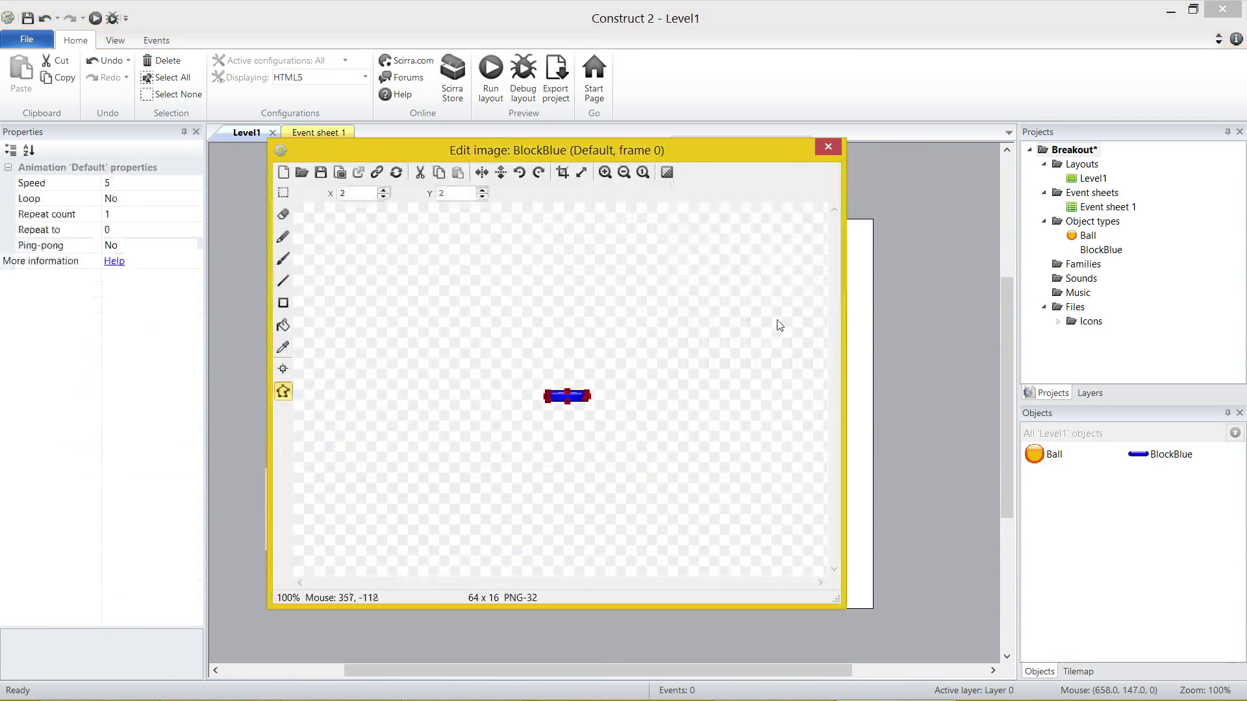
pyautogui.moveTo(465, 151); pyautogui.dragTo(466, 78)
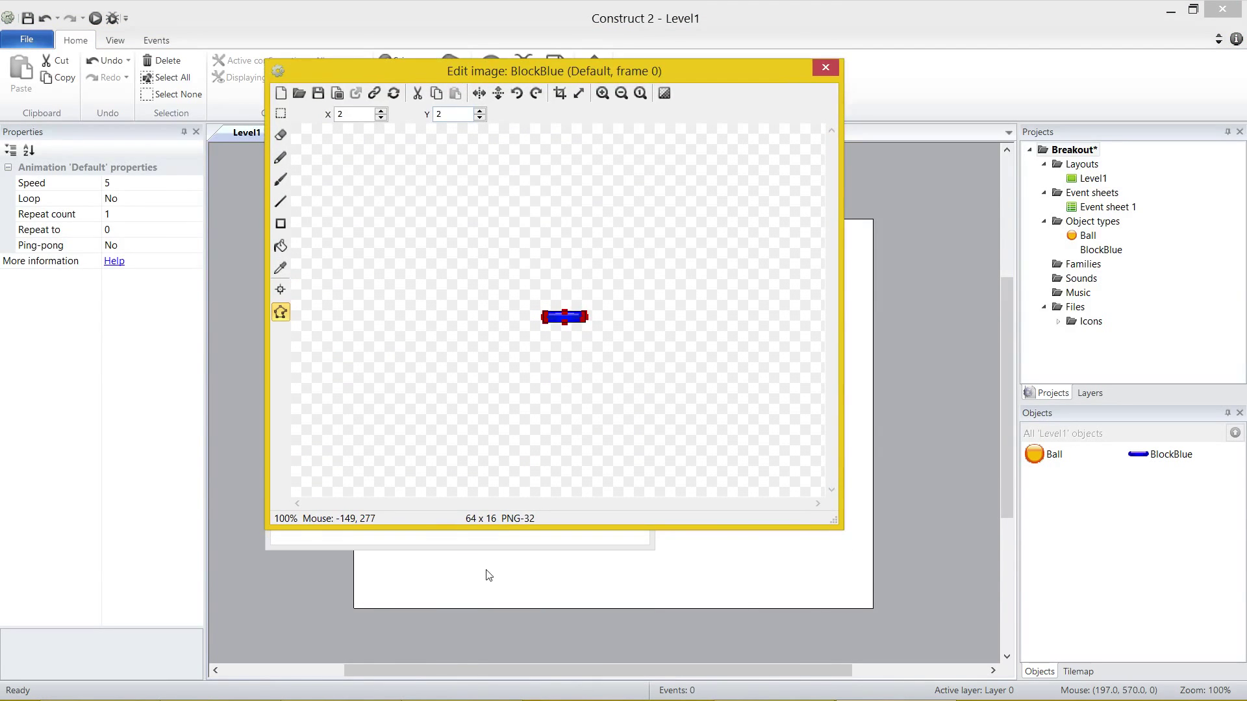
pyautogui.moveTo(491, 482); pyautogui.dragTo(505, 533)
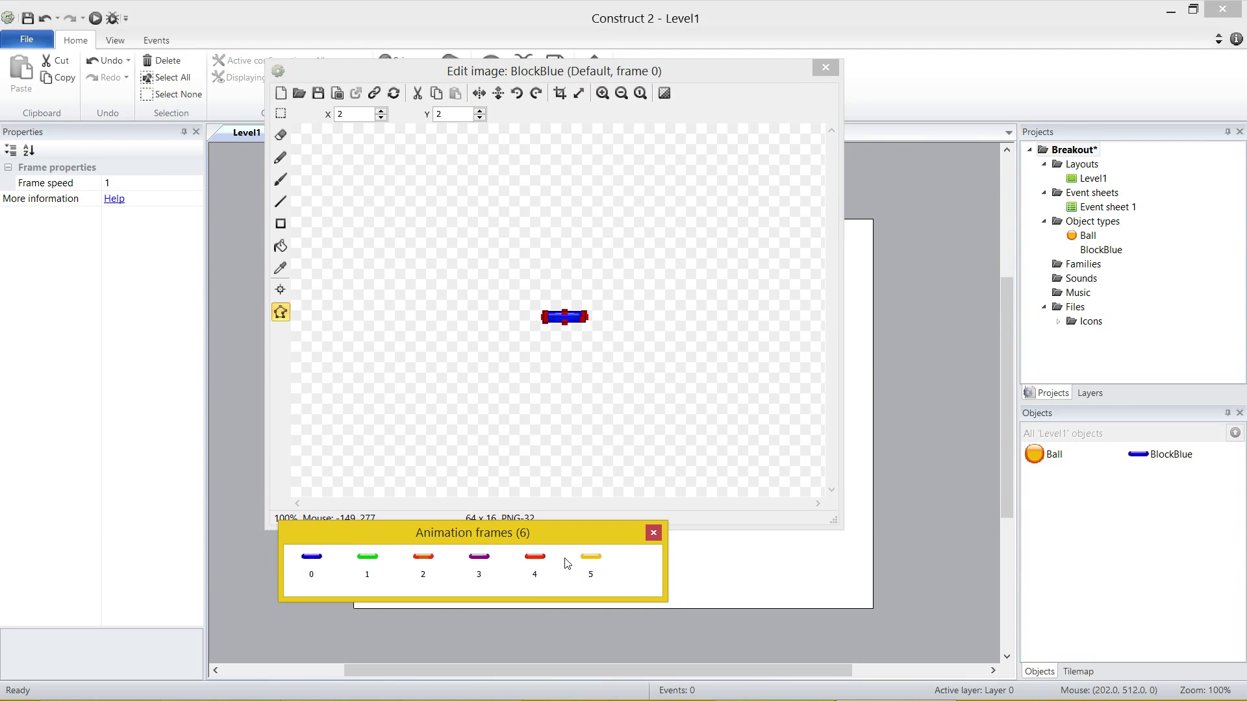
pyautogui.click(825, 67)
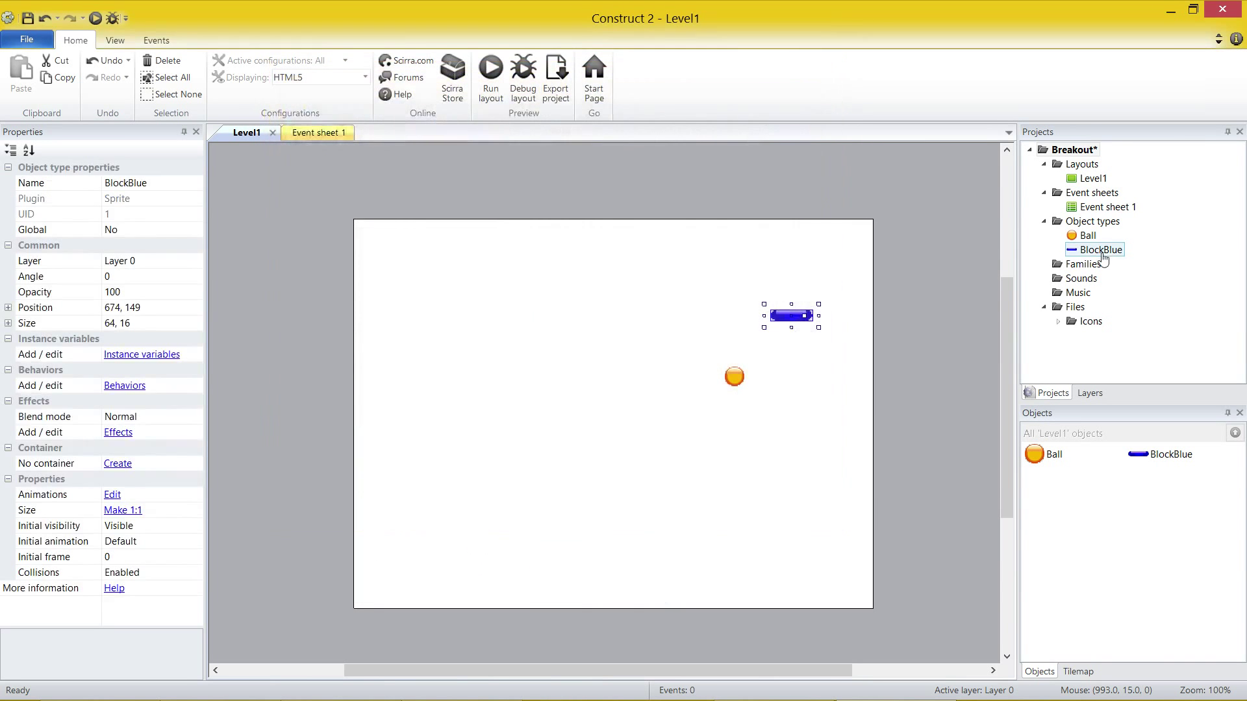
# Step: Delete the BlockBlue object type from the Projects tree, leaving only the Ball
pyautogui.rightClick(1103, 255)
pyautogui.click(1163, 383)
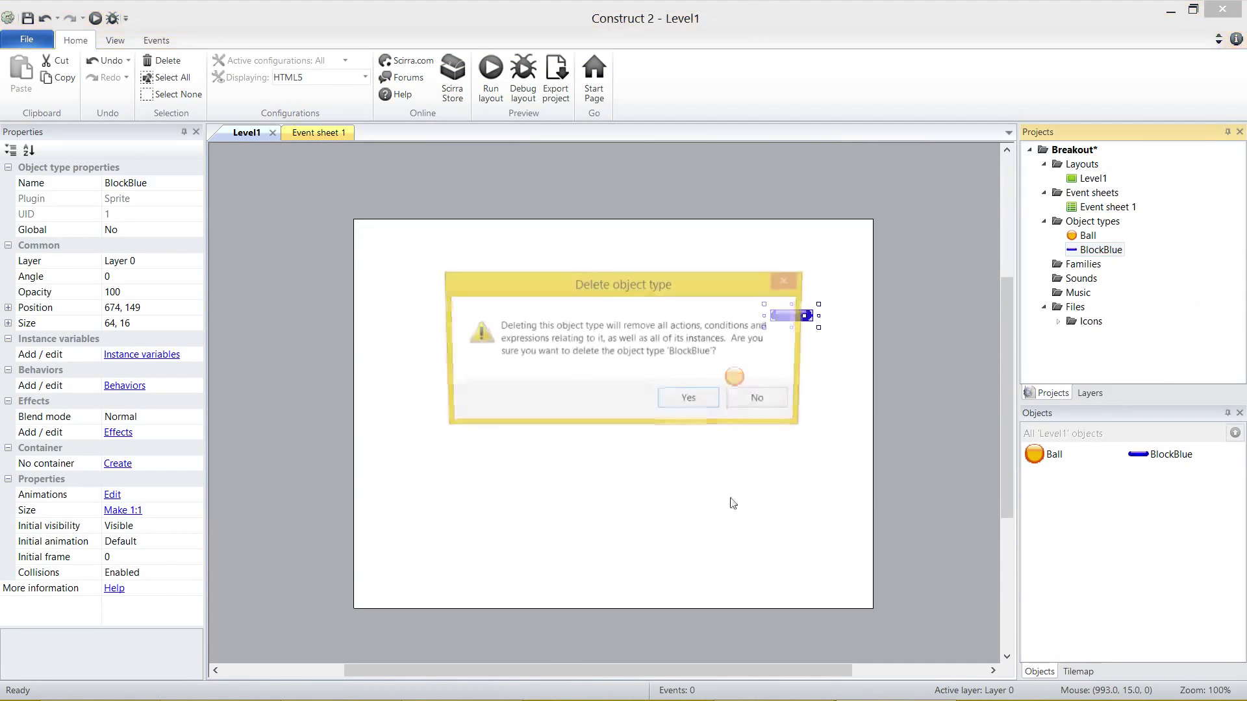
pyautogui.click(693, 399)
# Step: Drag the blue, green, orange, purple, red and yellow block PNGs and Paddle.png individually onto the layout as separate sprites
pyautogui.hotkey('alt', 'Tab')
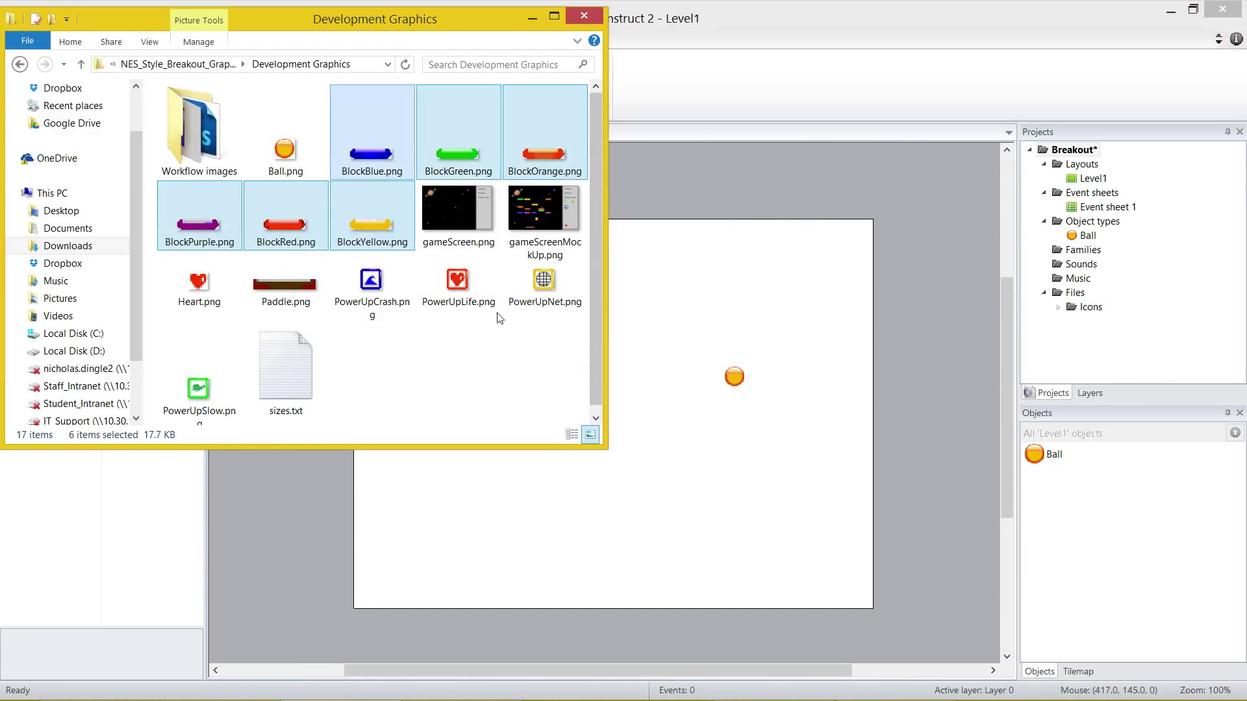
pyautogui.click(372, 136)
pyautogui.moveTo(371, 136); pyautogui.dragTo(676, 262)
pyautogui.moveTo(458, 136); pyautogui.dragTo(655, 374)
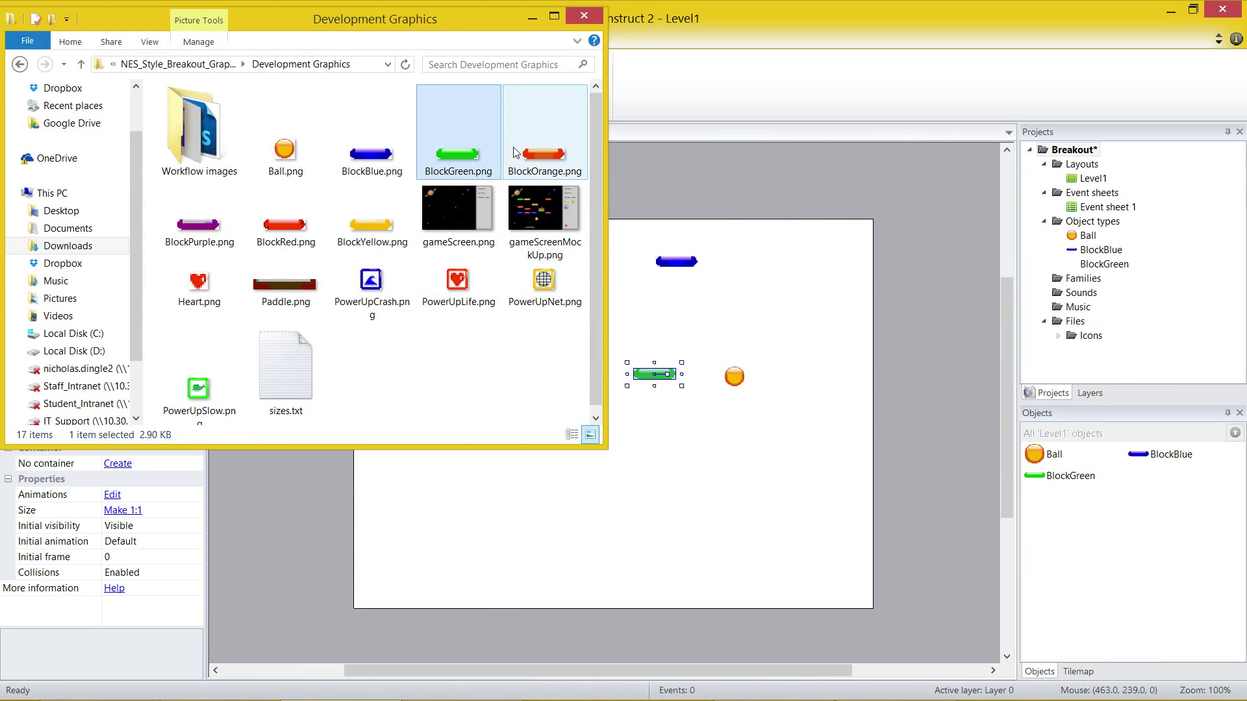
pyautogui.moveTo(513, 153); pyautogui.dragTo(797, 541)
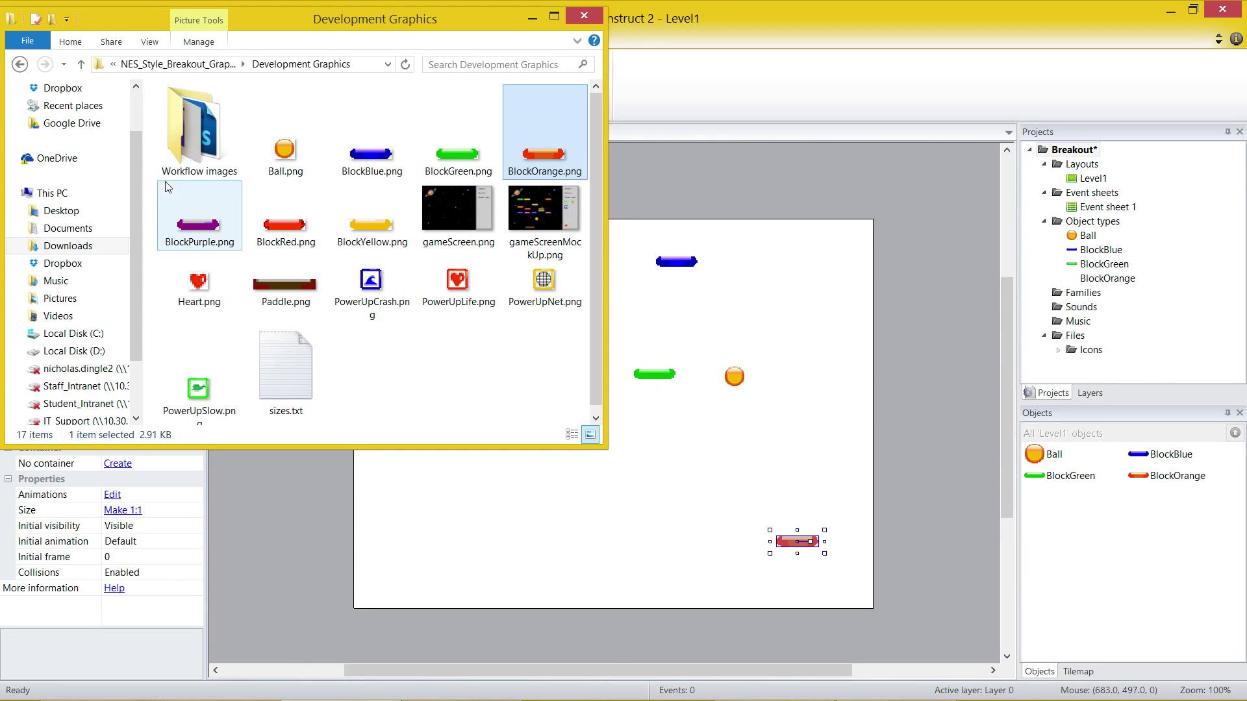
pyautogui.moveTo(170, 193); pyautogui.dragTo(643, 561)
pyautogui.moveTo(286, 224); pyautogui.dragTo(677, 487)
pyautogui.moveTo(371, 224); pyautogui.dragTo(751, 486)
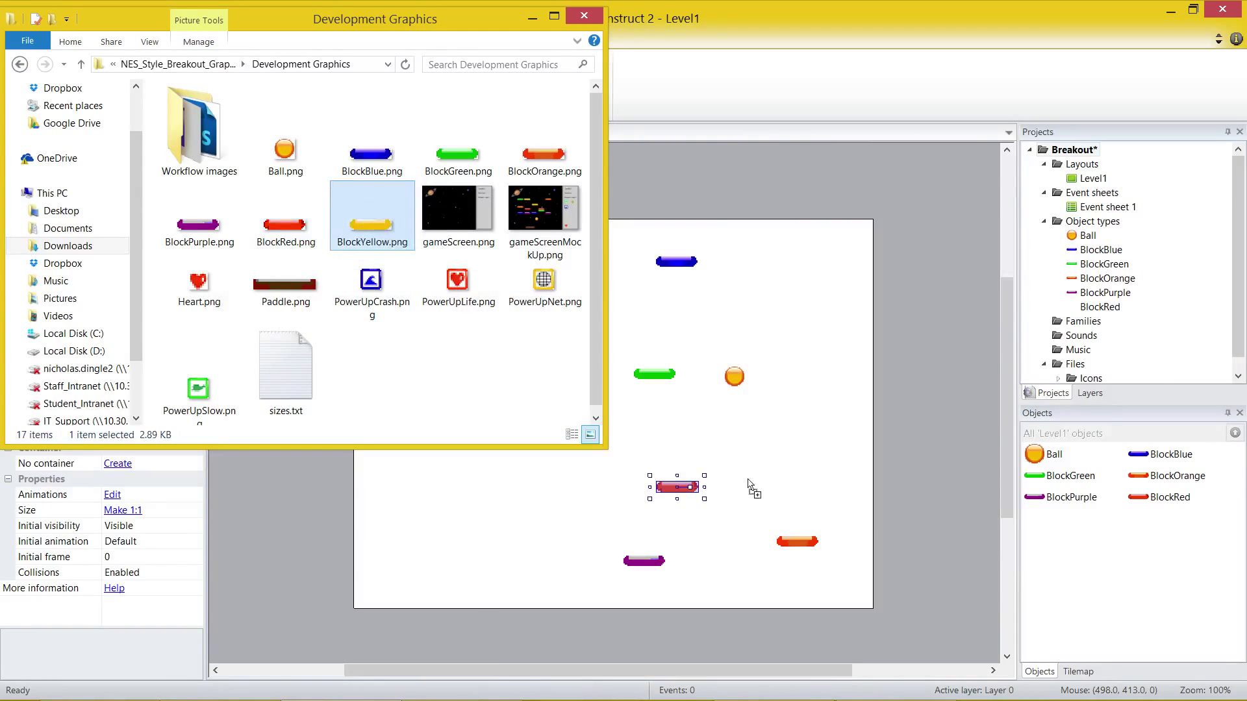
pyautogui.moveTo(286, 285); pyautogui.dragTo(594, 511)
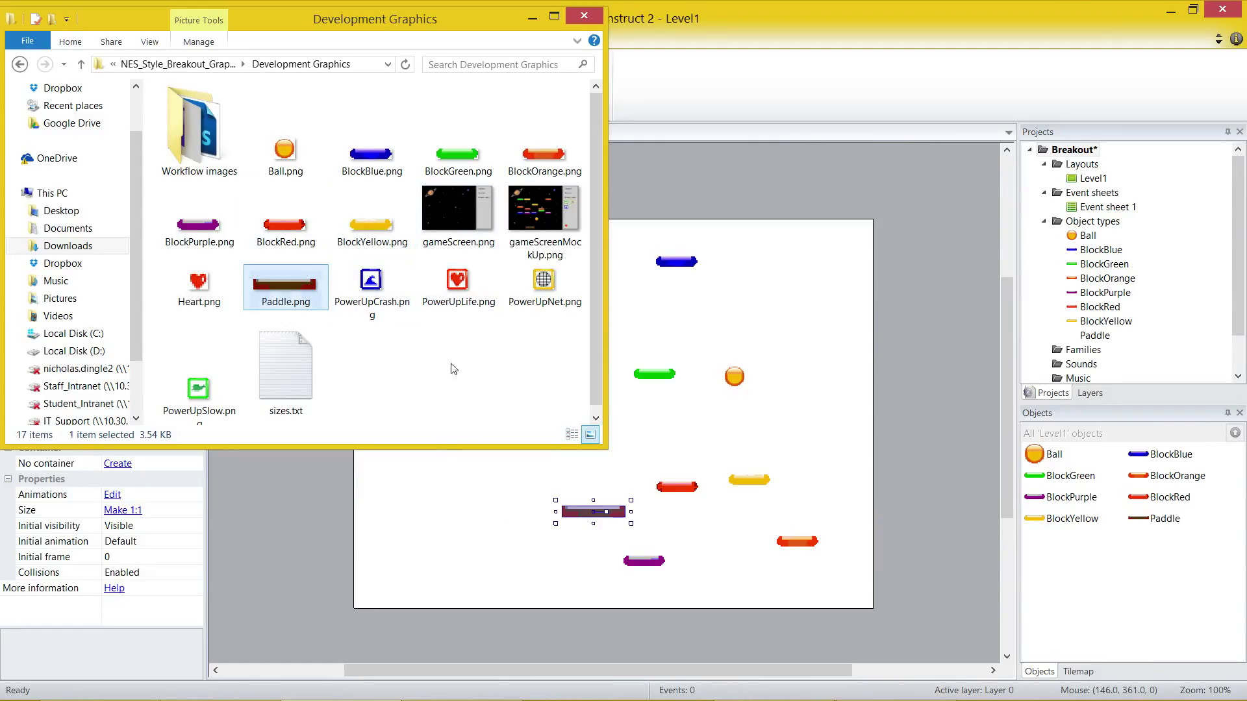
pyautogui.click(495, 504)
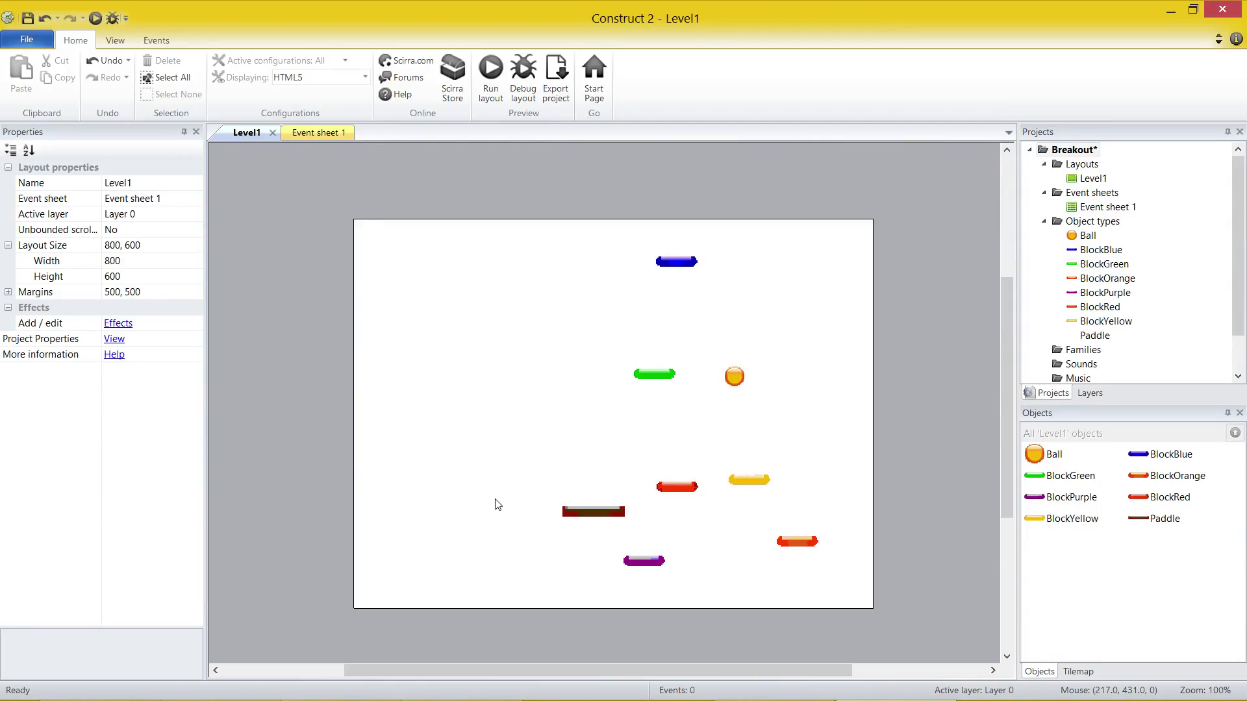
pyautogui.scroll(-1, 1241, 334)
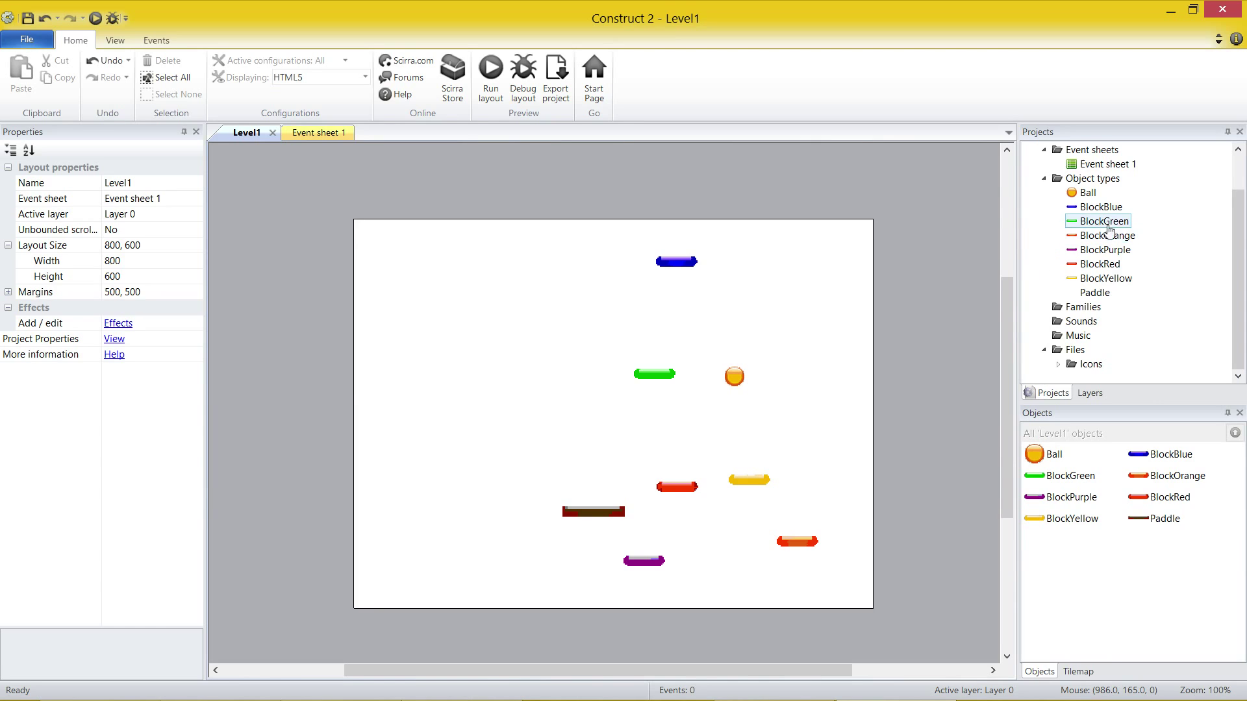
# Step: Select BlockBlue in the Projects tree, then the Families folder
pyautogui.click(1101, 206)
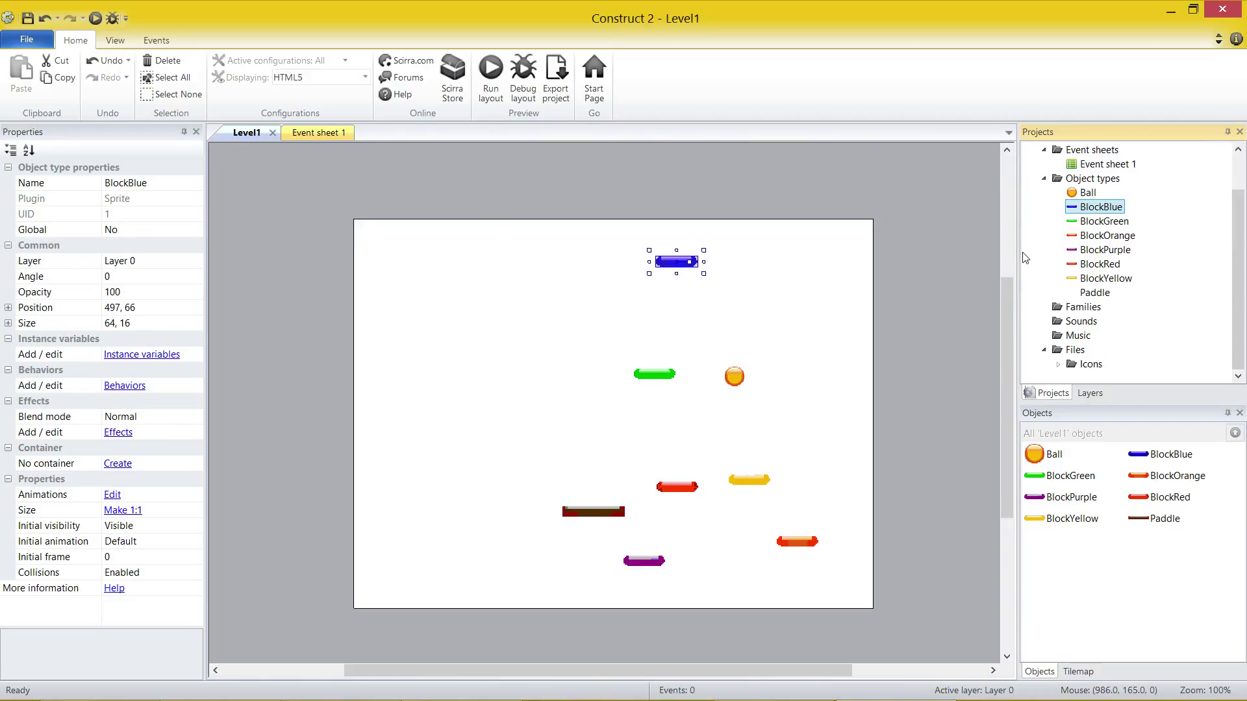
pyautogui.click(1083, 309)
# Step: Add a new family and move BlockBlue into Family1
pyautogui.rightClick(1088, 308)
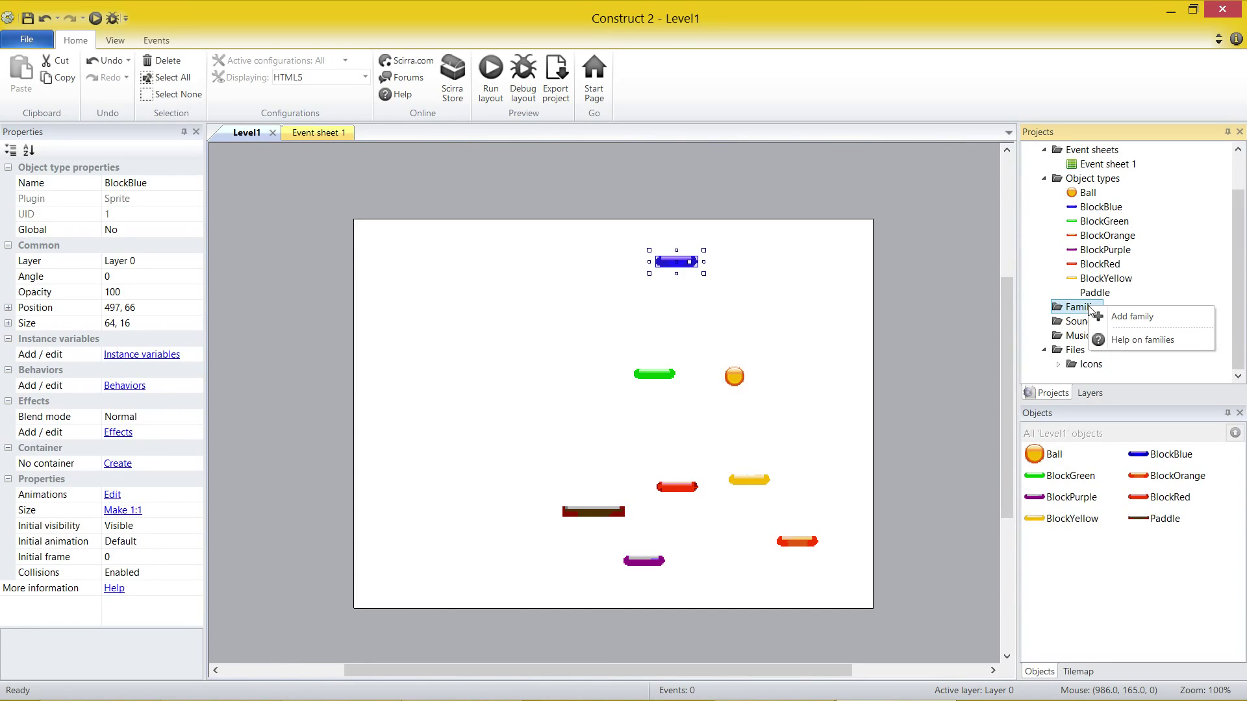
pyautogui.click(1111, 316)
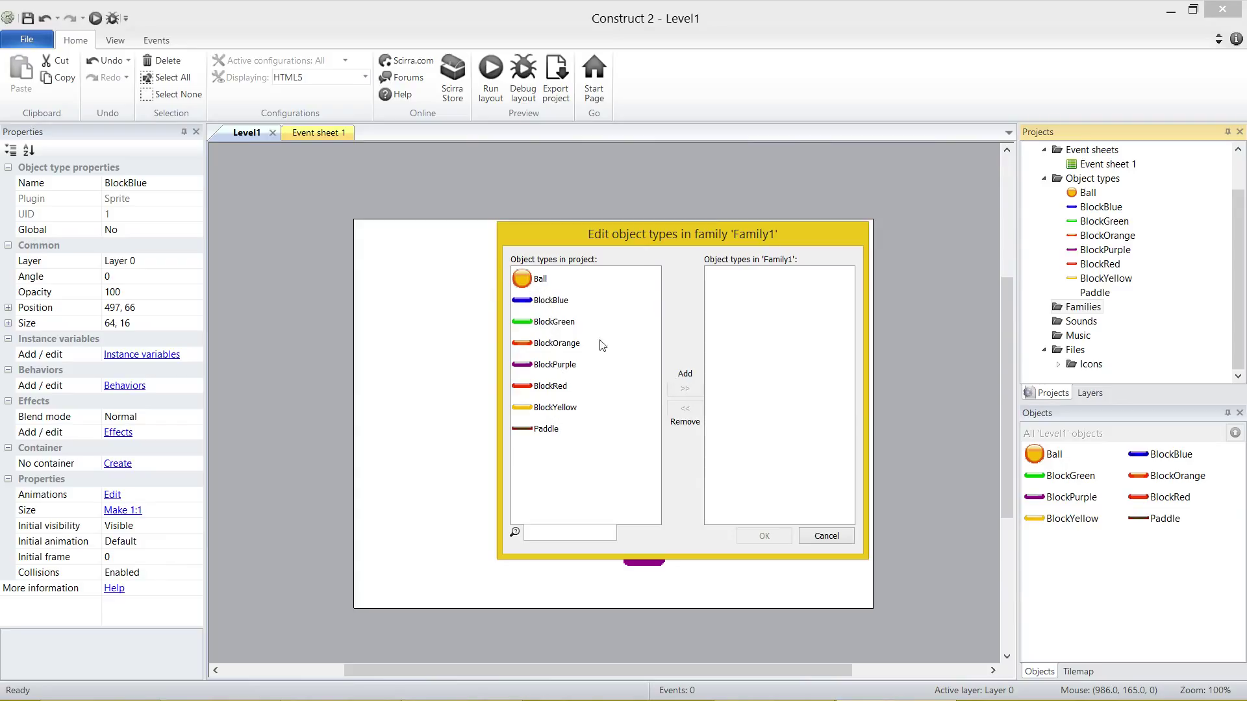
pyautogui.click(552, 302)
pyautogui.click(686, 388)
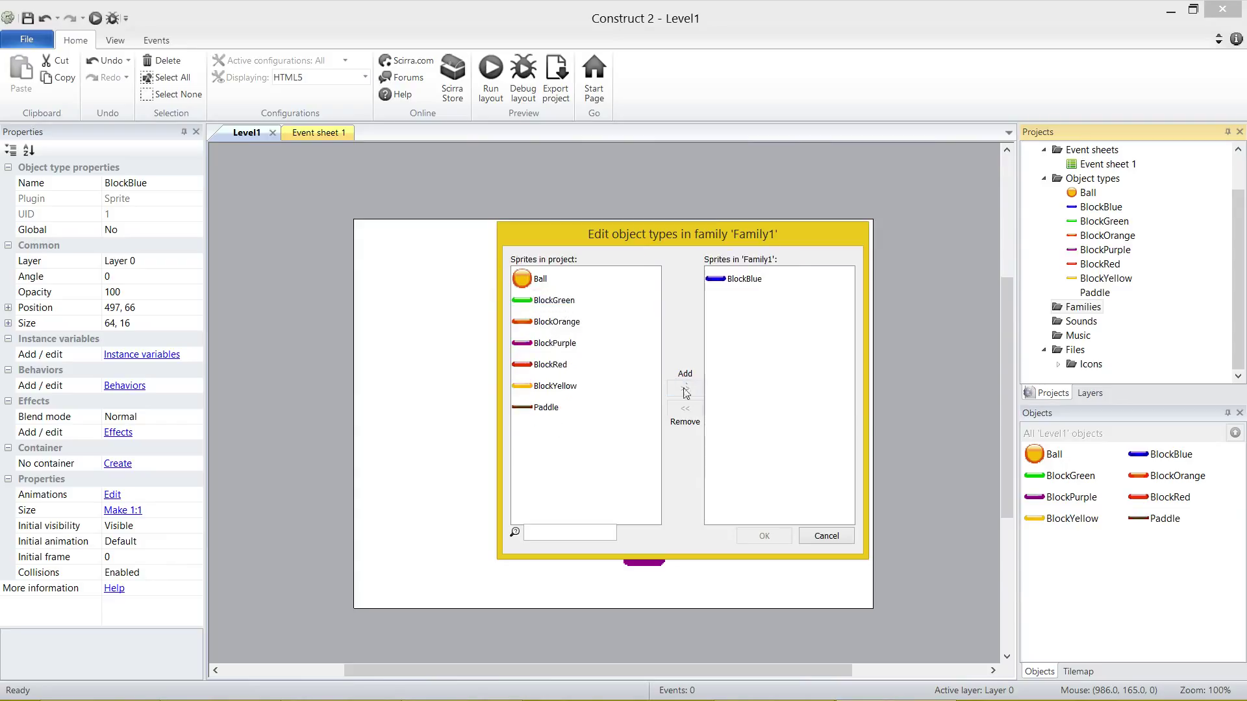
# Step: Add BlockGreen, BlockOrange, BlockPurple, BlockRed and BlockYellow to Family1 and confirm
pyautogui.click(575, 304)
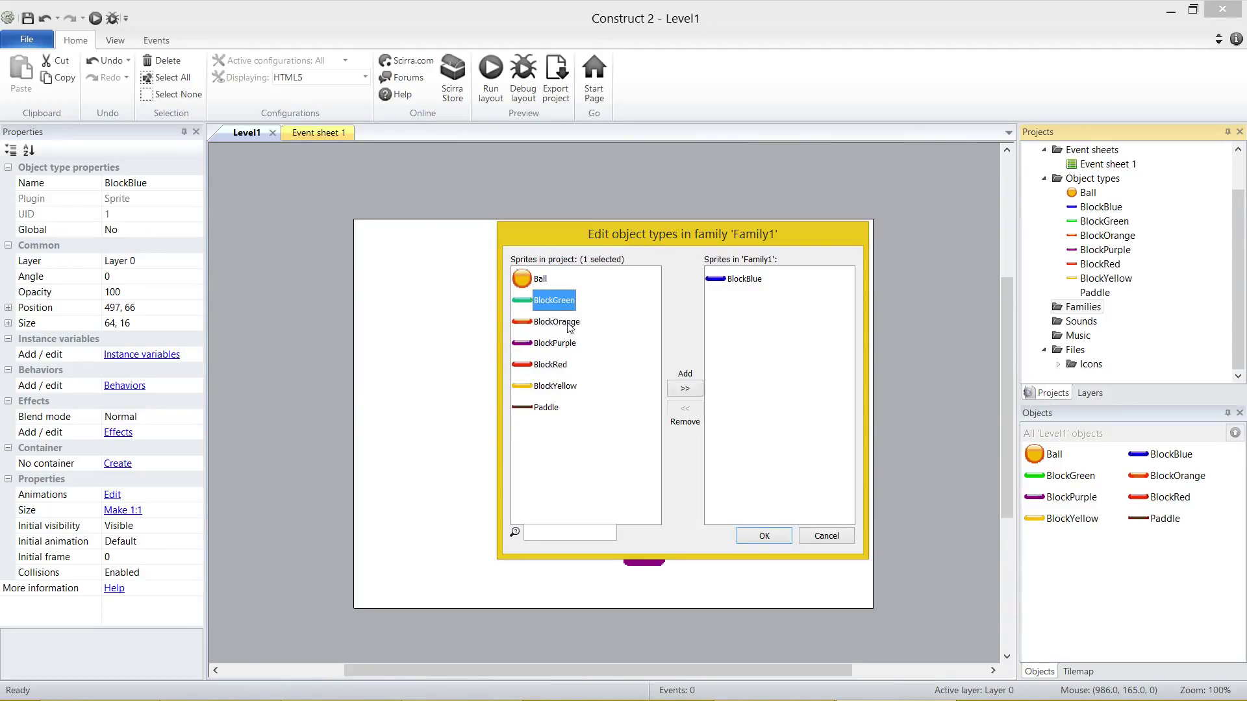
pyautogui.keyDown('ctrl'); pyautogui.click(568, 328); pyautogui.keyUp('ctrl')
pyautogui.keyDown('ctrl'); pyautogui.click(575, 348); pyautogui.keyUp('ctrl')
pyautogui.keyDown('ctrl'); pyautogui.click(564, 371); pyautogui.keyUp('ctrl')
pyautogui.keyDown('ctrl'); pyautogui.click(581, 390); pyautogui.keyUp('ctrl')
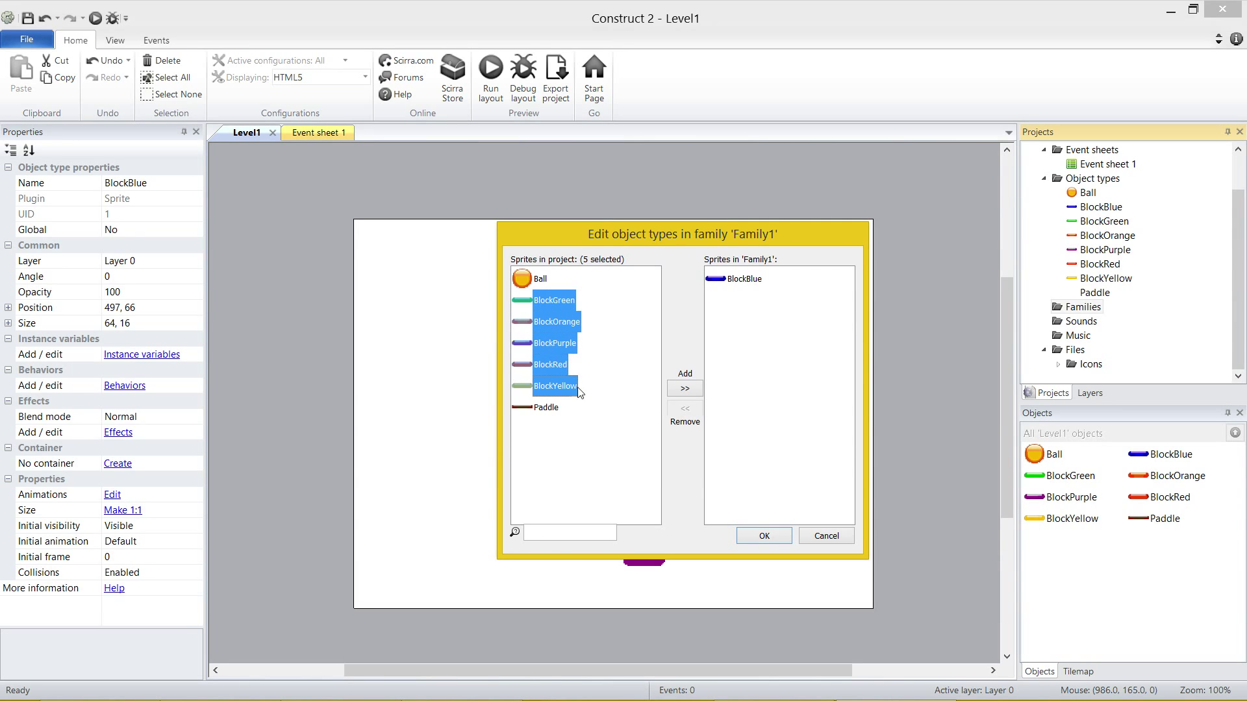
pyautogui.click(685, 389)
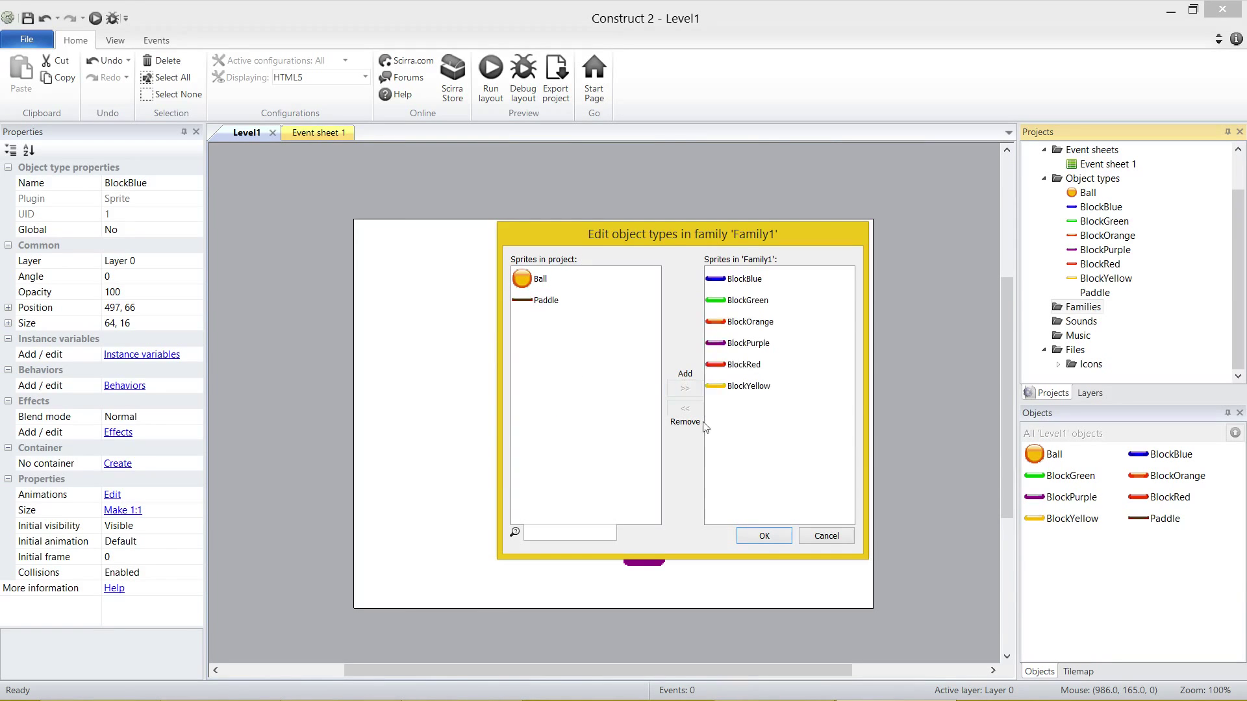
pyautogui.click(762, 537)
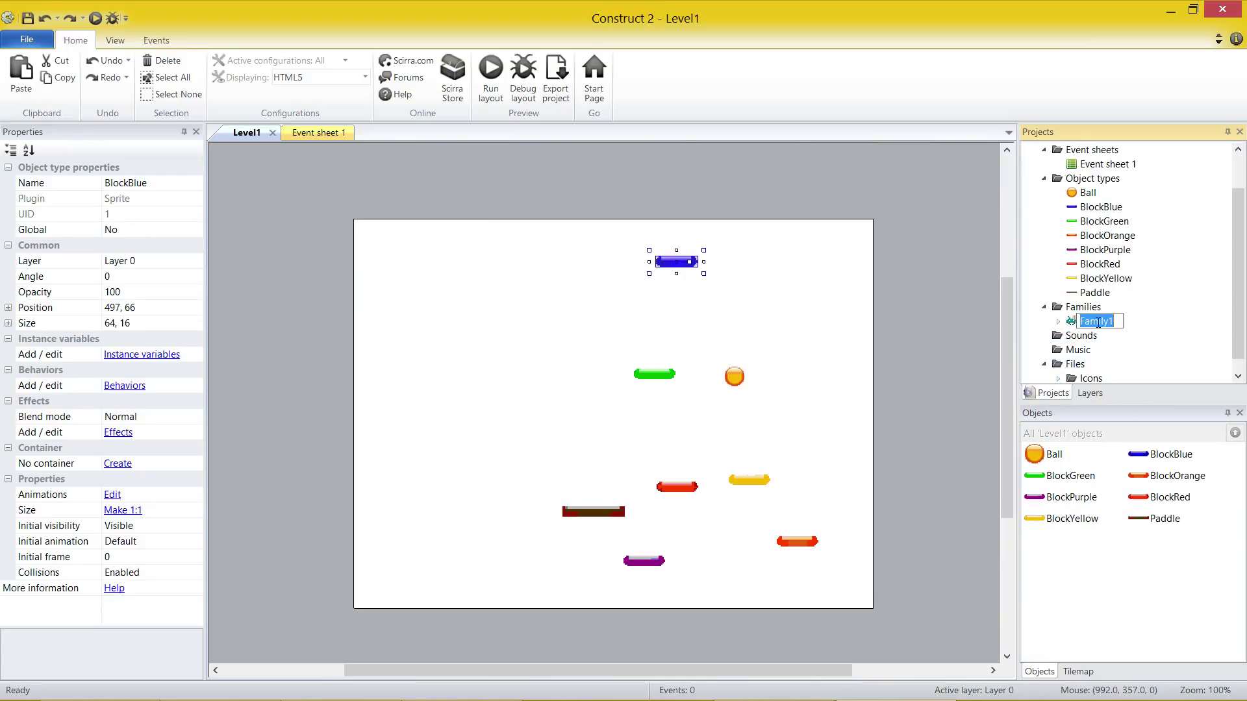
pyautogui.write('Blocks')
# Step: Commit the name Blocks for the family and verify its six member sprites
pyautogui.press('Return')
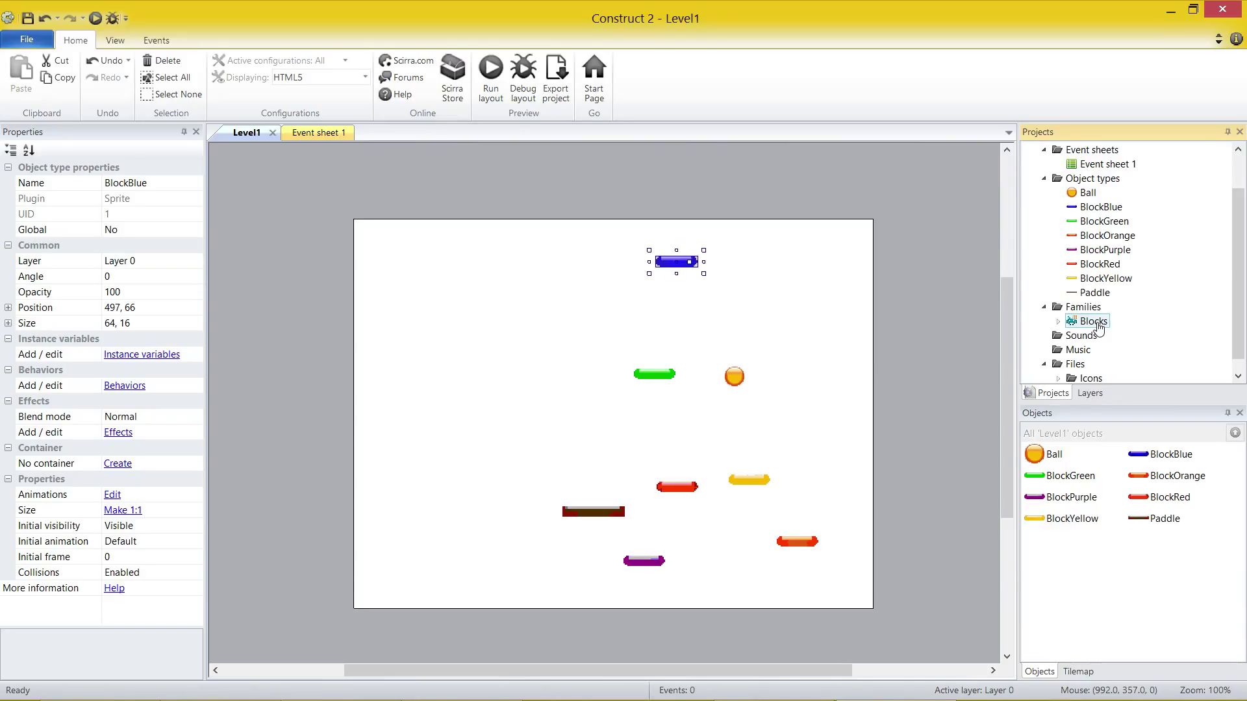
pyautogui.doubleClick(1094, 323)
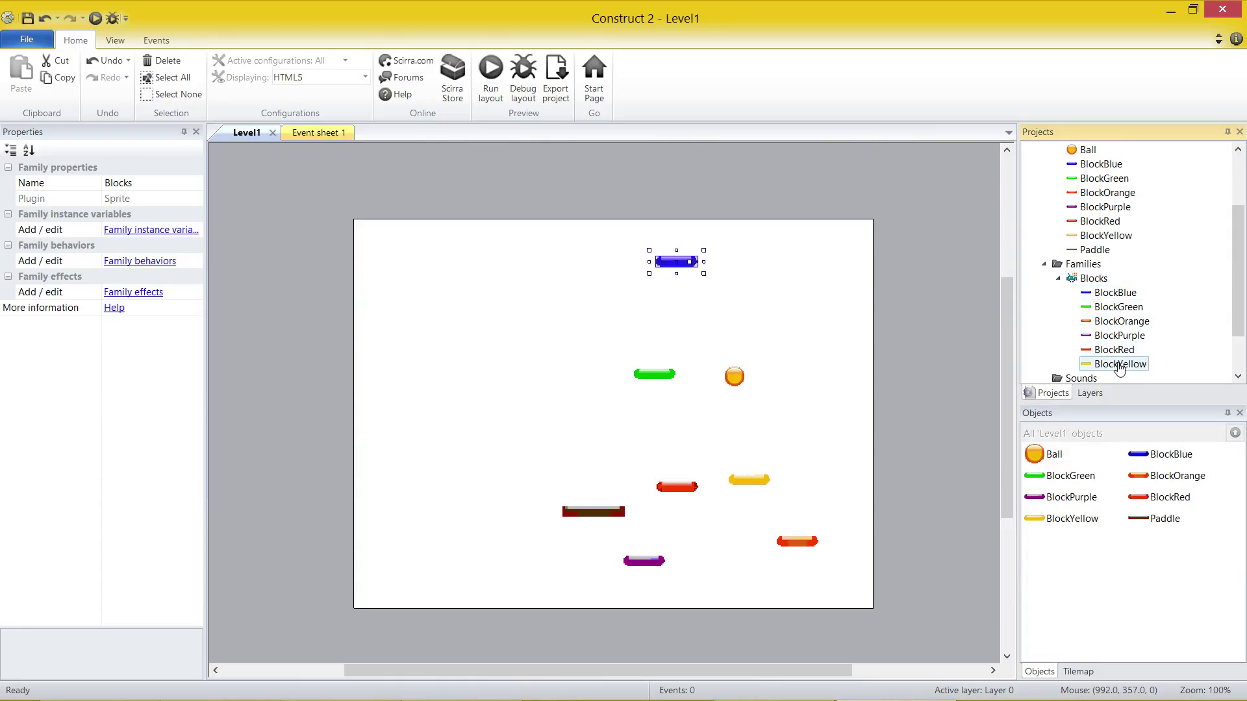
pyautogui.click(1114, 292)
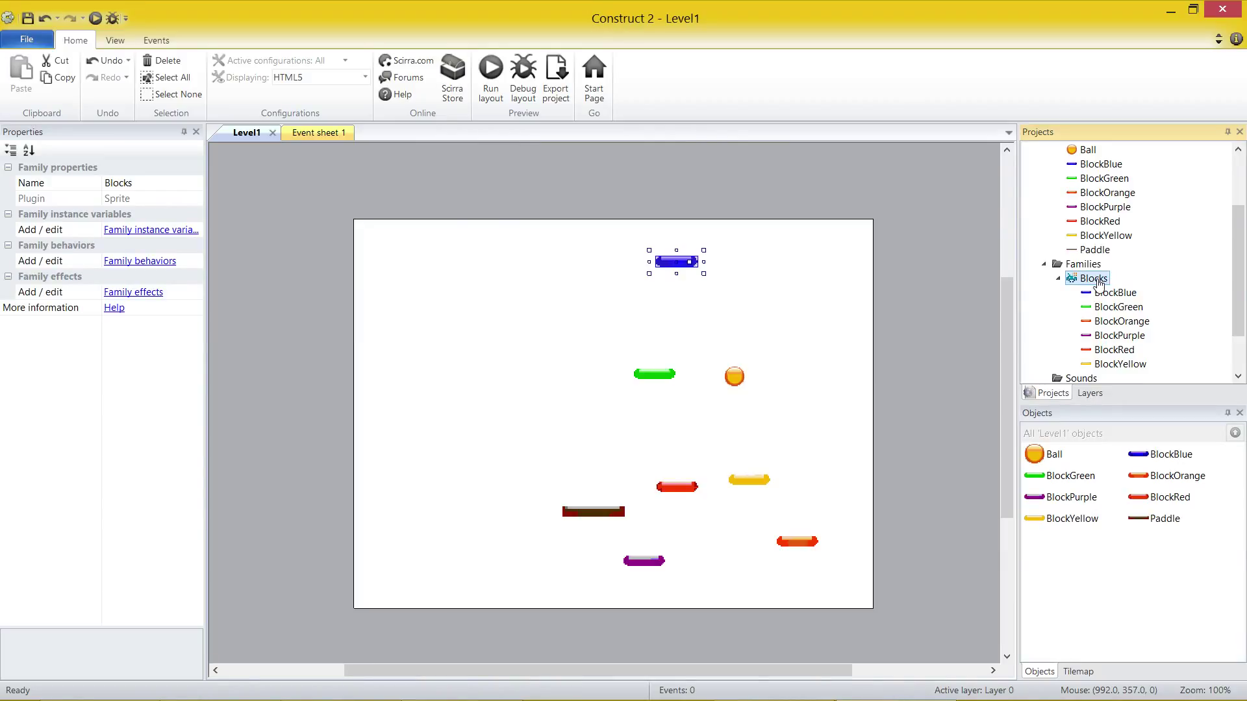
pyautogui.click(1058, 279)
pyautogui.click(873, 309)
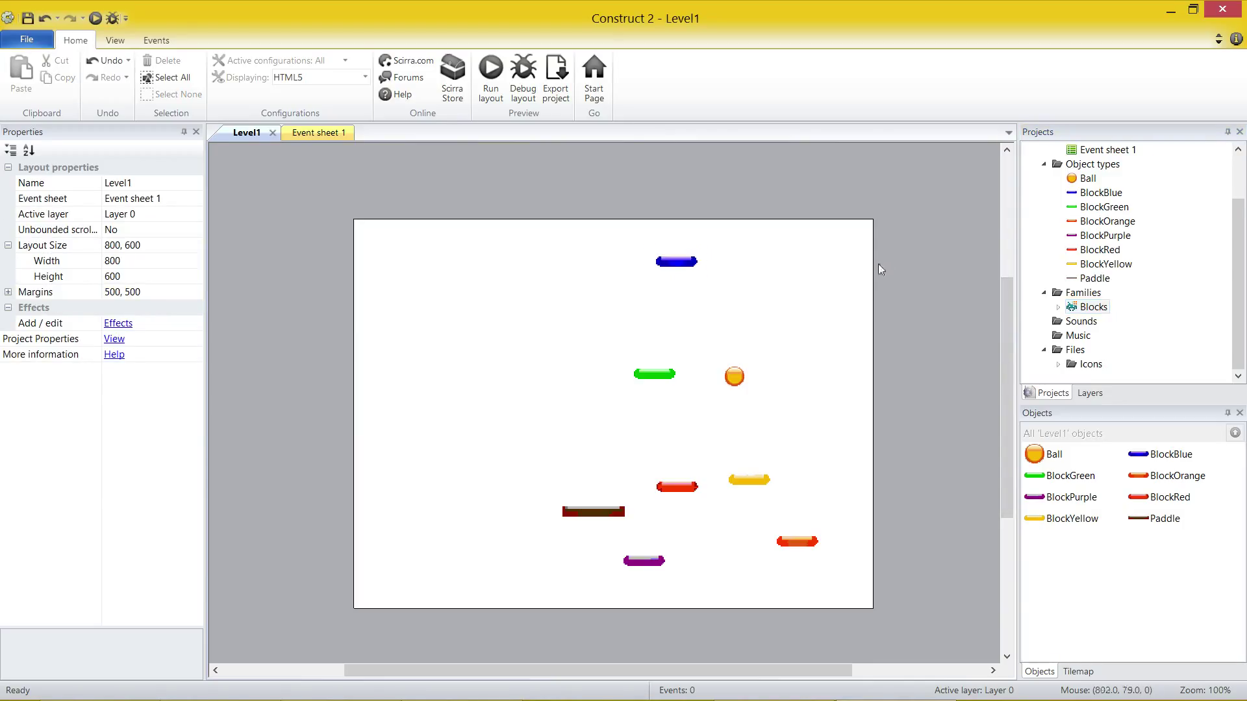
# Step: Marquee-select every sprite on Level1 and delete them, then sweep for leftovers
pyautogui.moveTo(906, 205)
pyautogui.mouseDown()
pyautogui.moveTo(839, 290)
pyautogui.moveTo(460, 621)
pyautogui.mouseUp()
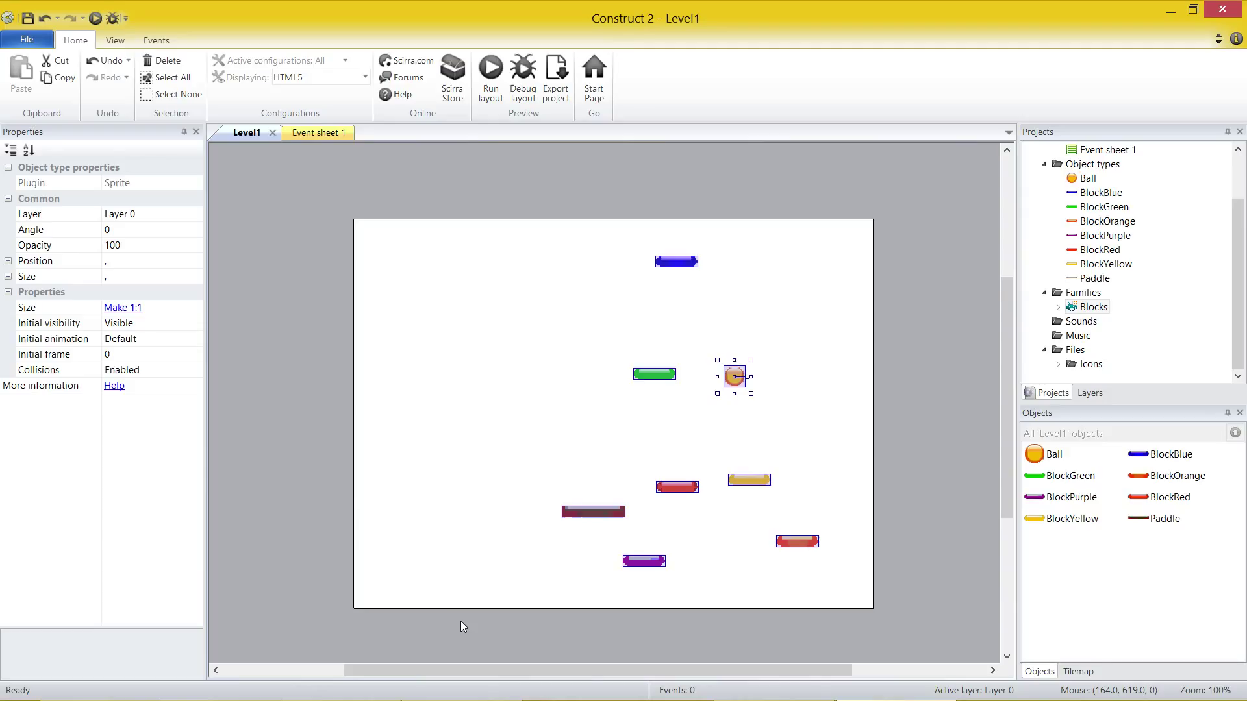
pyautogui.press('Delete')
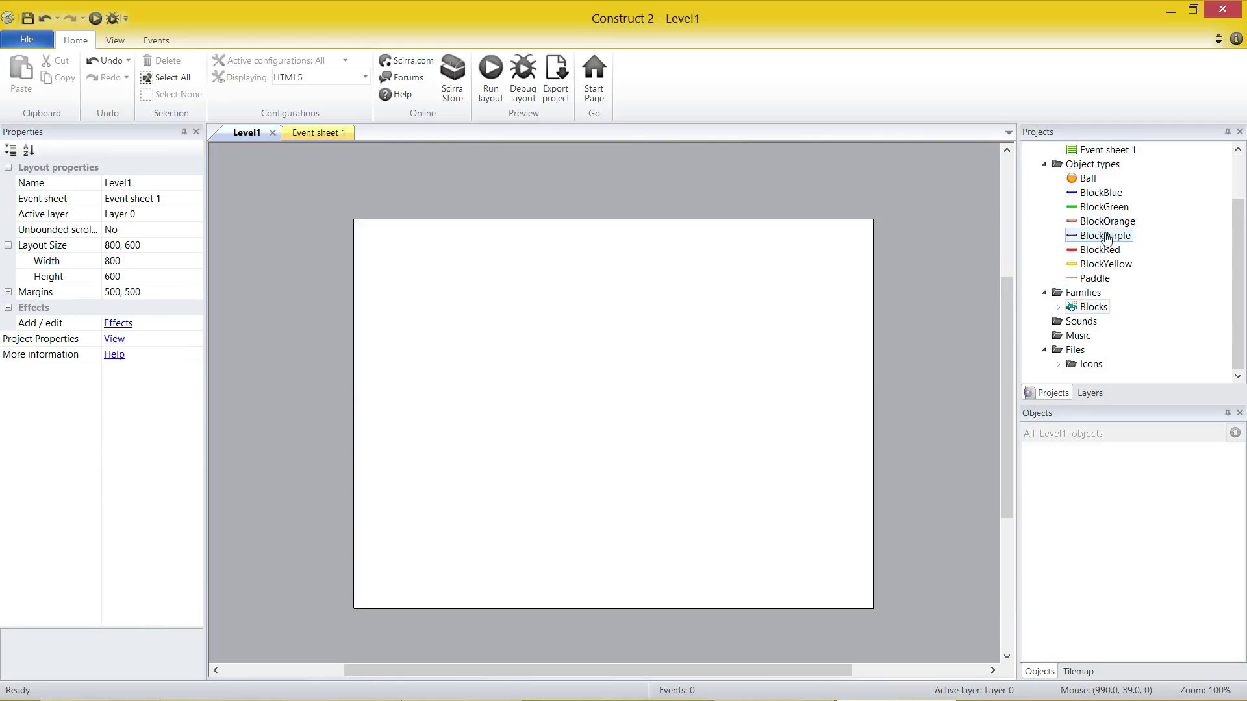
pyautogui.moveTo(831, 248)
pyautogui.mouseDown()
pyautogui.moveTo(404, 598)
pyautogui.moveTo(399, 582)
pyautogui.mouseUp()
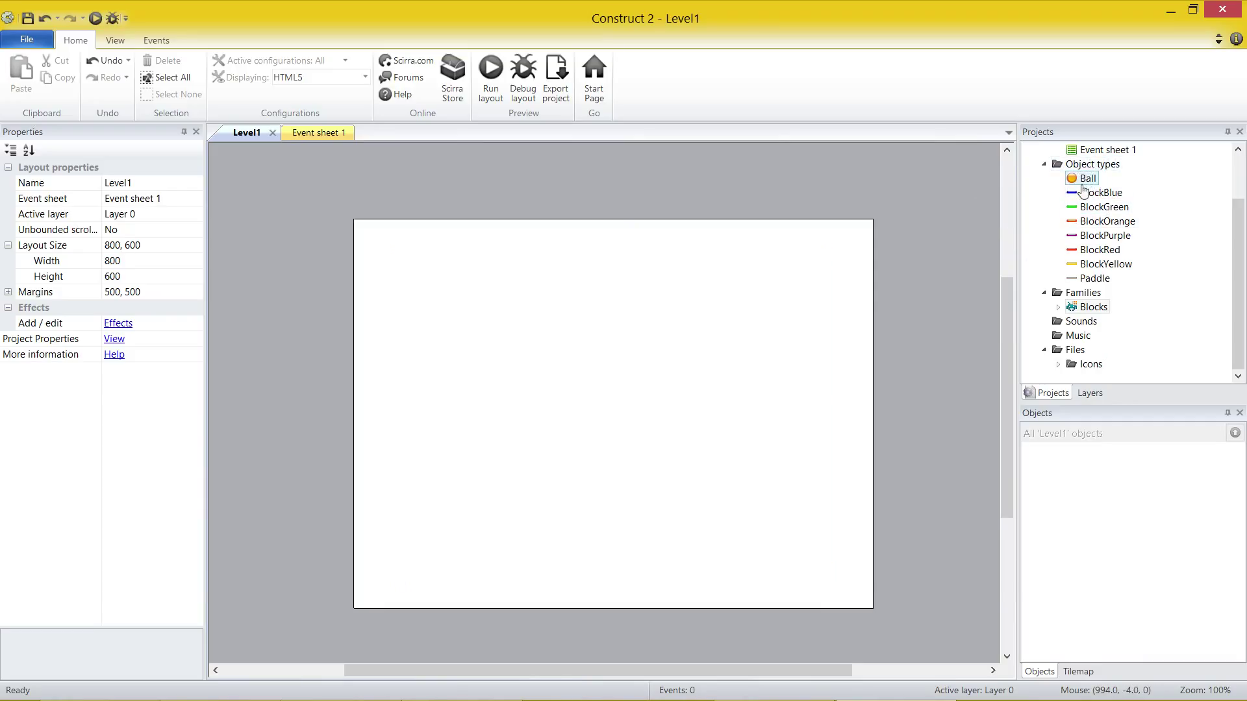
pyautogui.moveTo(337, 226)
pyautogui.mouseDown()
pyautogui.moveTo(933, 633)
pyautogui.moveTo(911, 624)
pyautogui.mouseUp()
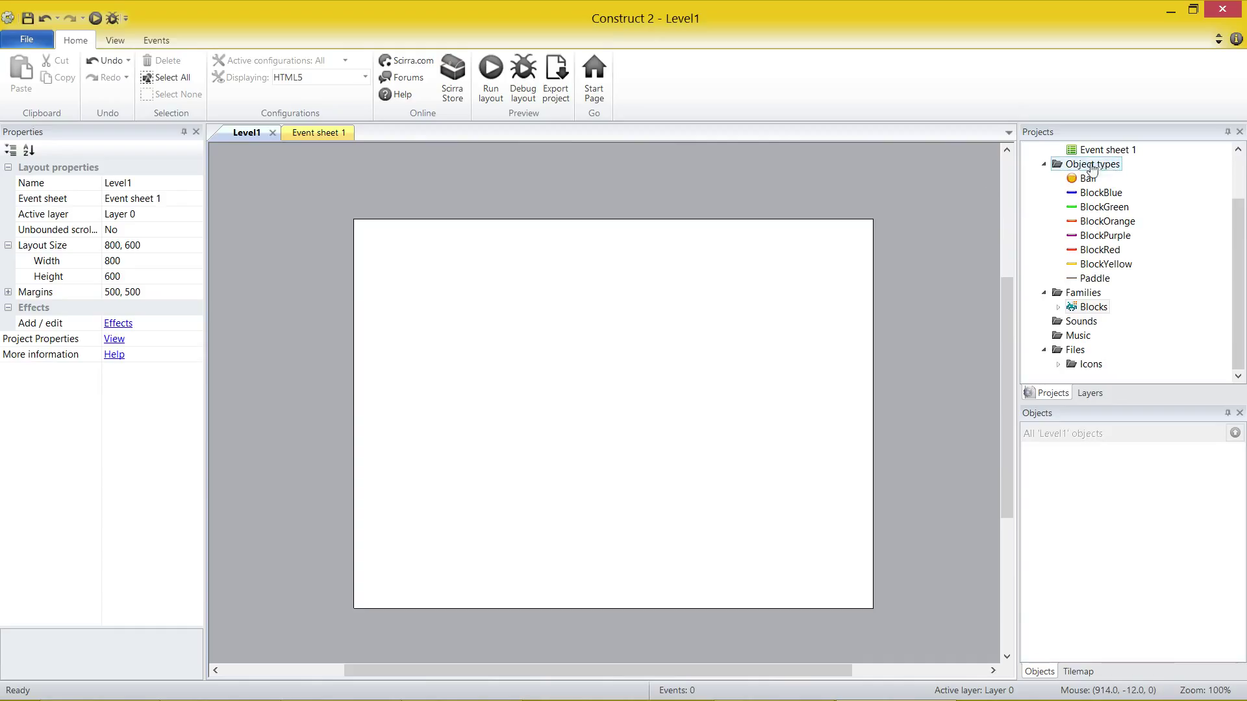
# Step: Insert a Mouse input object type into the project
pyautogui.rightClick(1085, 164)
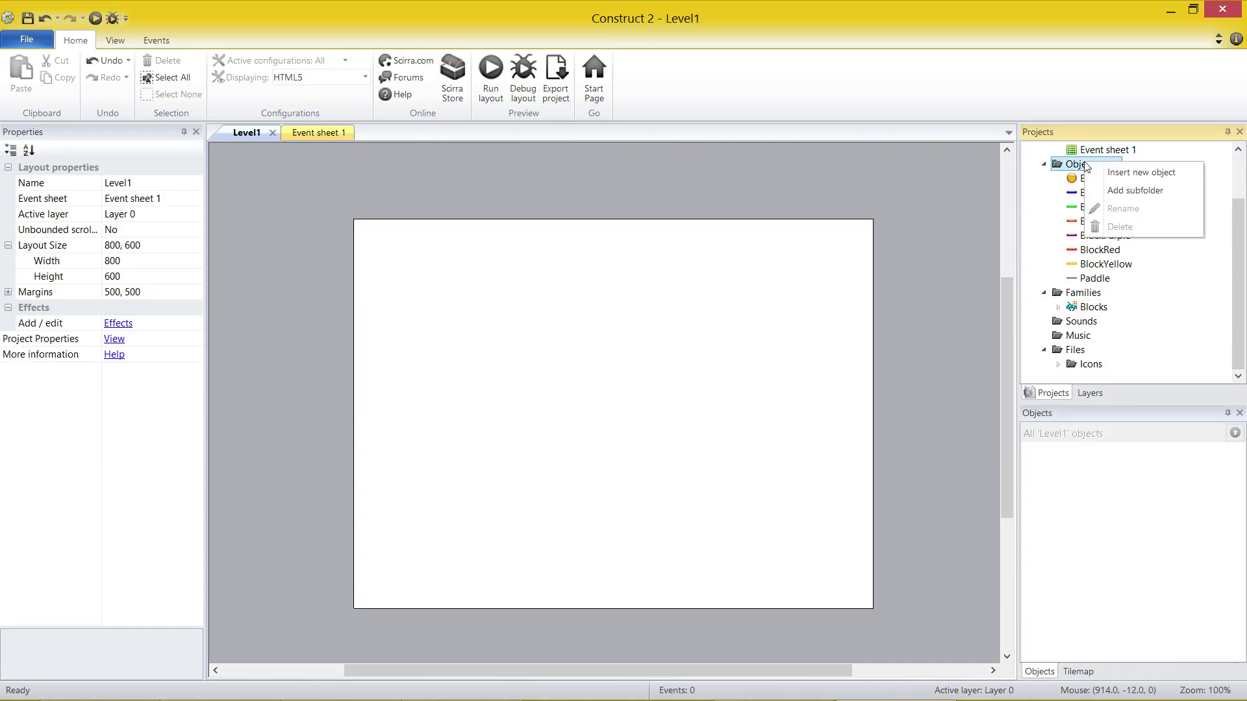
pyautogui.click(1140, 174)
pyautogui.scroll(-3, 700, 218)
pyautogui.click(422, 330)
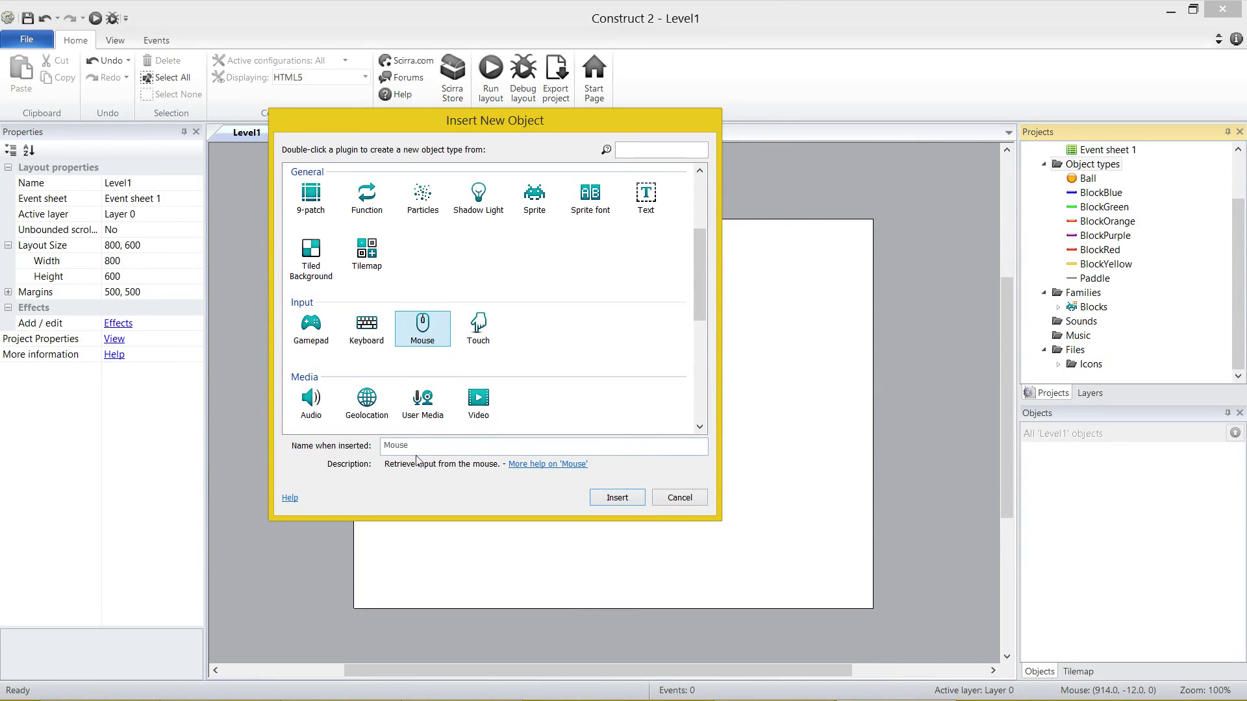
pyautogui.click(629, 500)
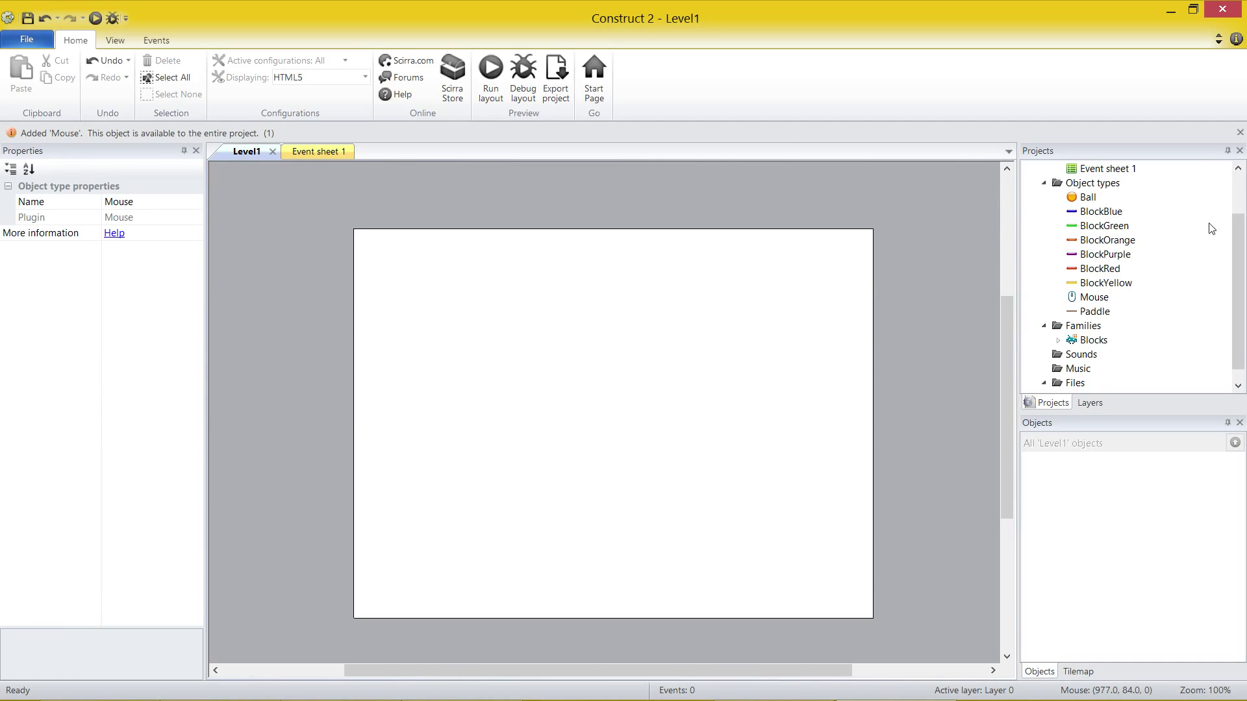
# Step: Insert a new Sprite named Wall and place it on the Level1 layout
pyautogui.rightClick(1111, 166)
pyautogui.click(1137, 177)
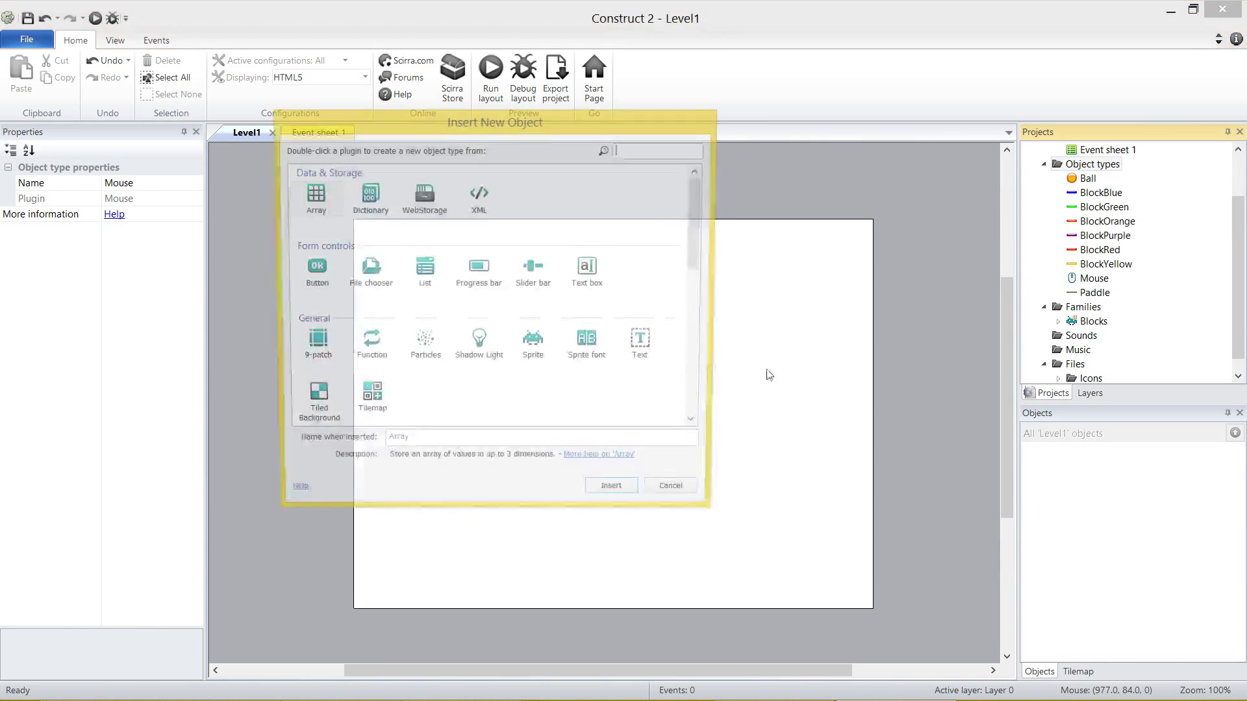
pyautogui.click(533, 348)
pyautogui.tripleClick(479, 442)
pyautogui.press('BackSpace')
pyautogui.write('Wall')
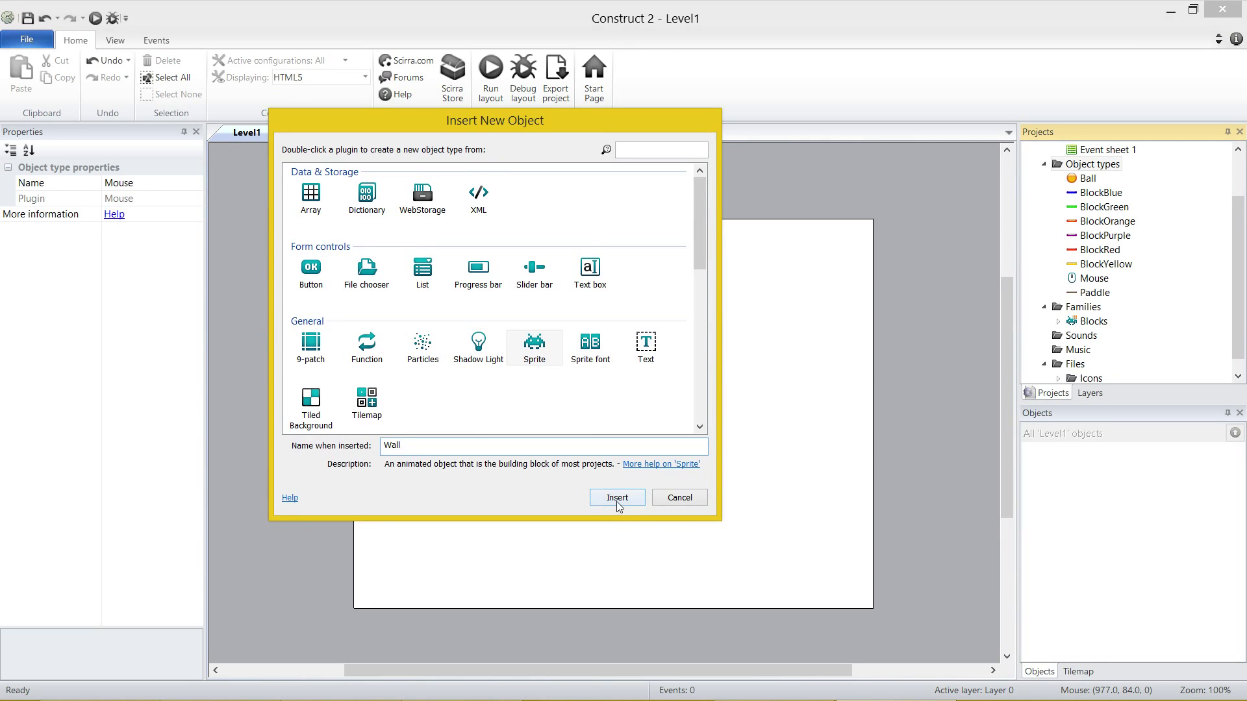
pyautogui.click(617, 498)
pyautogui.click(541, 389)
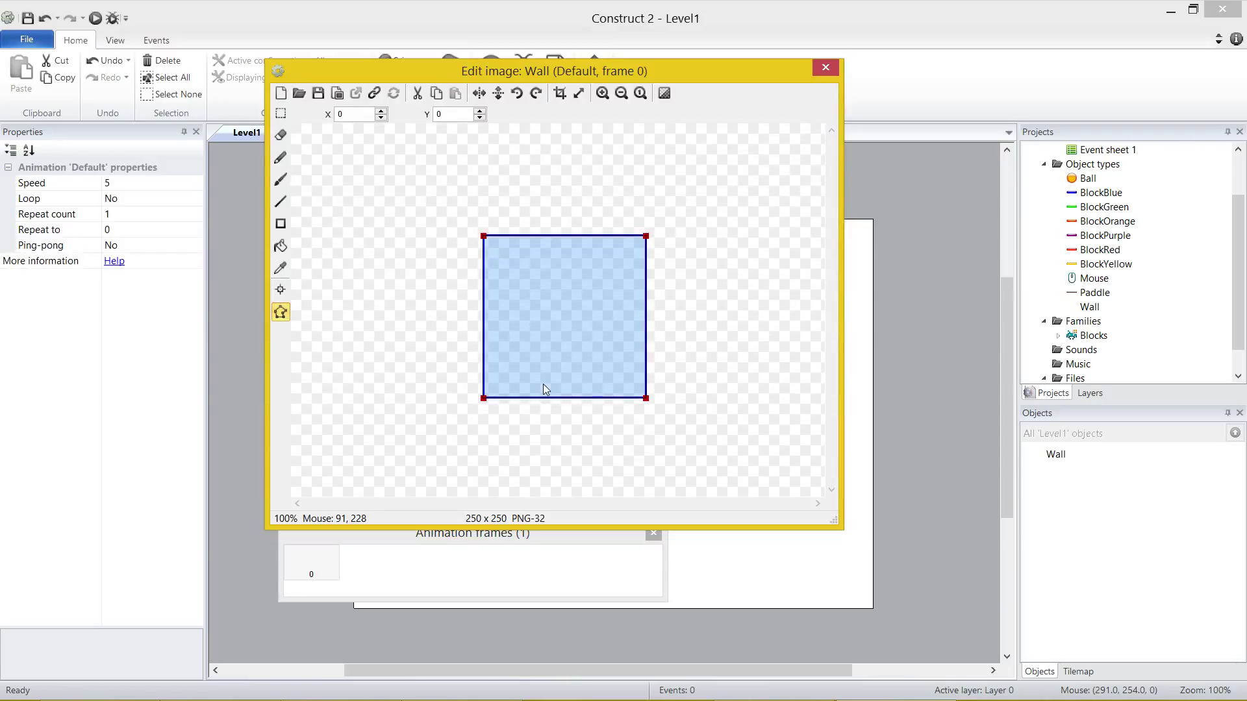
# Step: Fill the Wall sprite's image solid magenta in the image editor
pyautogui.click(282, 246)
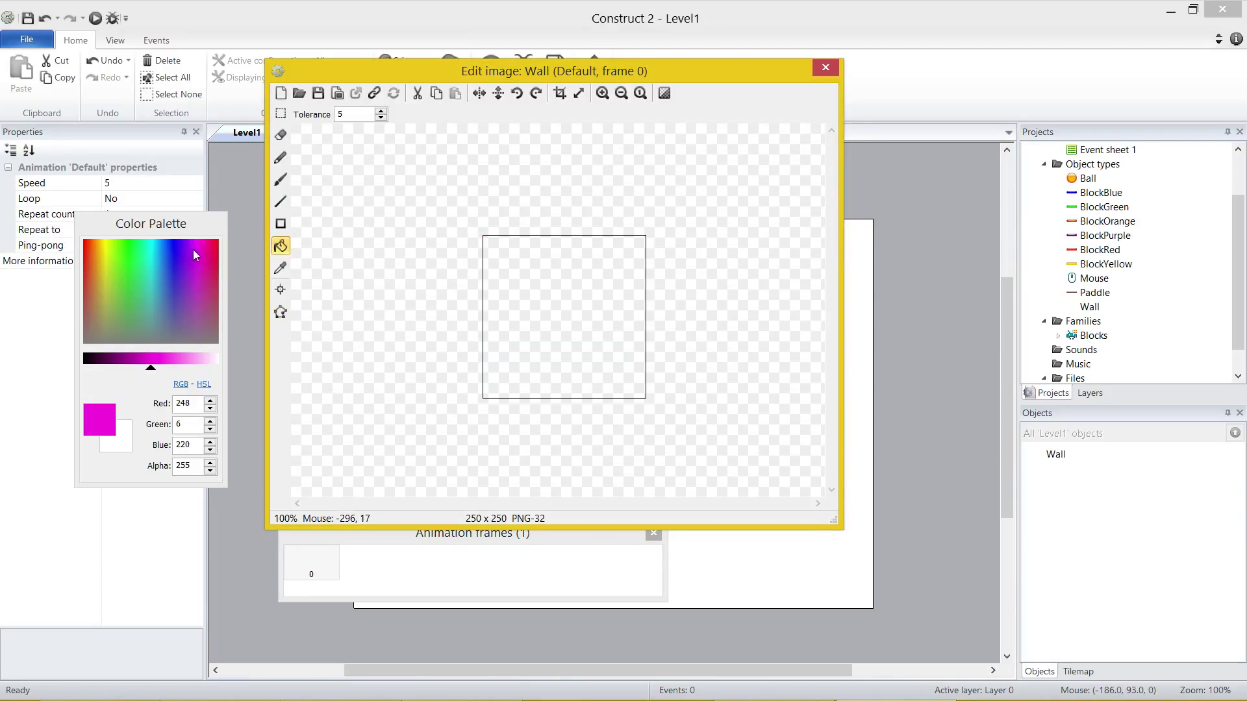
pyautogui.click(202, 239)
pyautogui.click(570, 312)
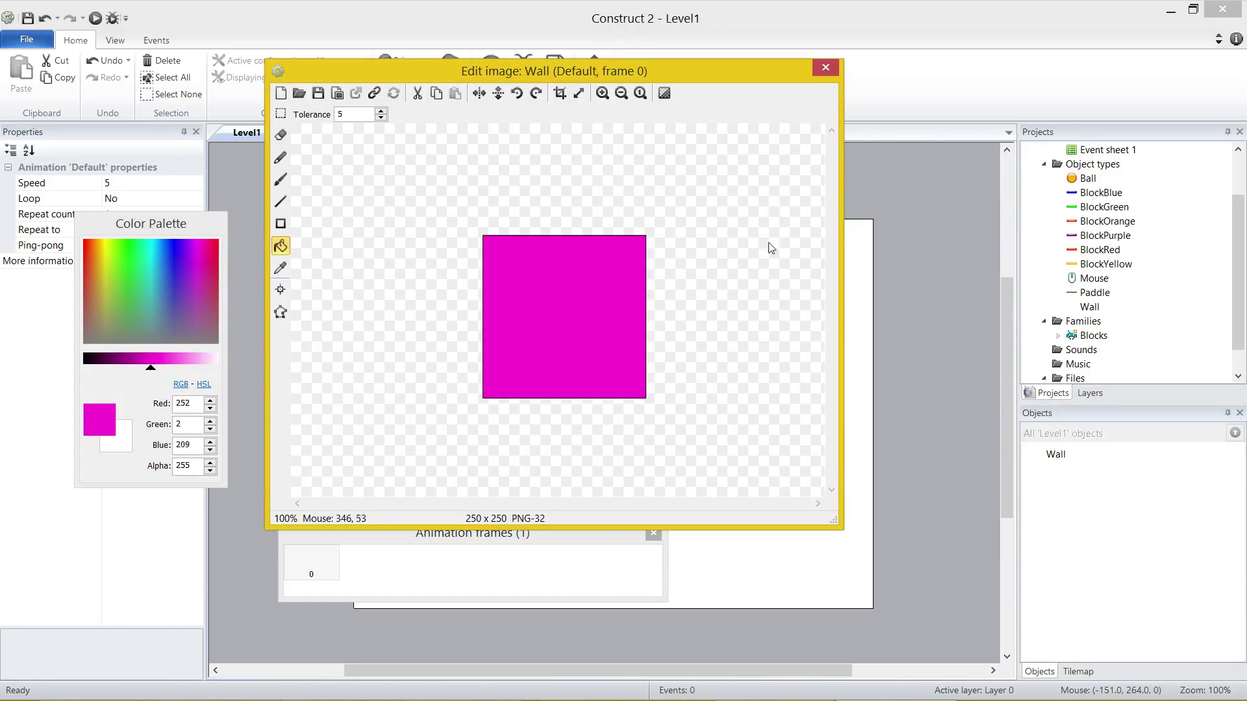
pyautogui.click(824, 66)
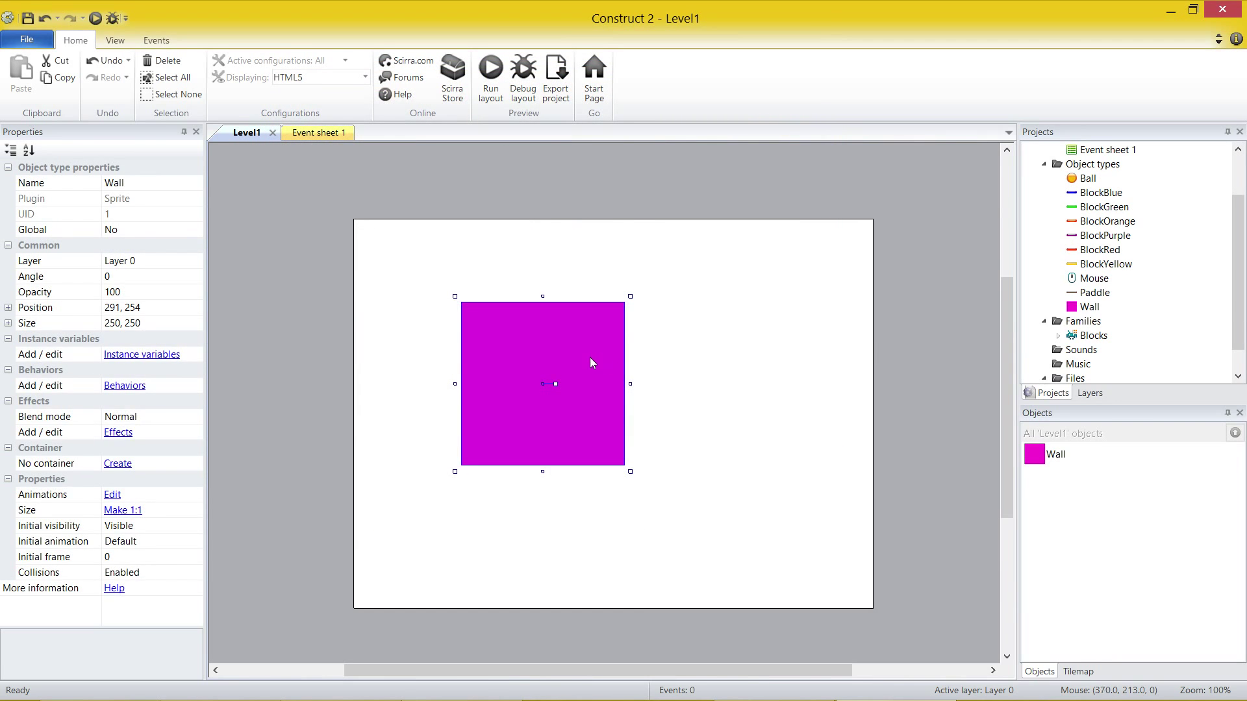
# Step: Delete the Wall instance from the layout, keeping the Wall object type
pyautogui.press('Delete')
pyautogui.click(617, 387)
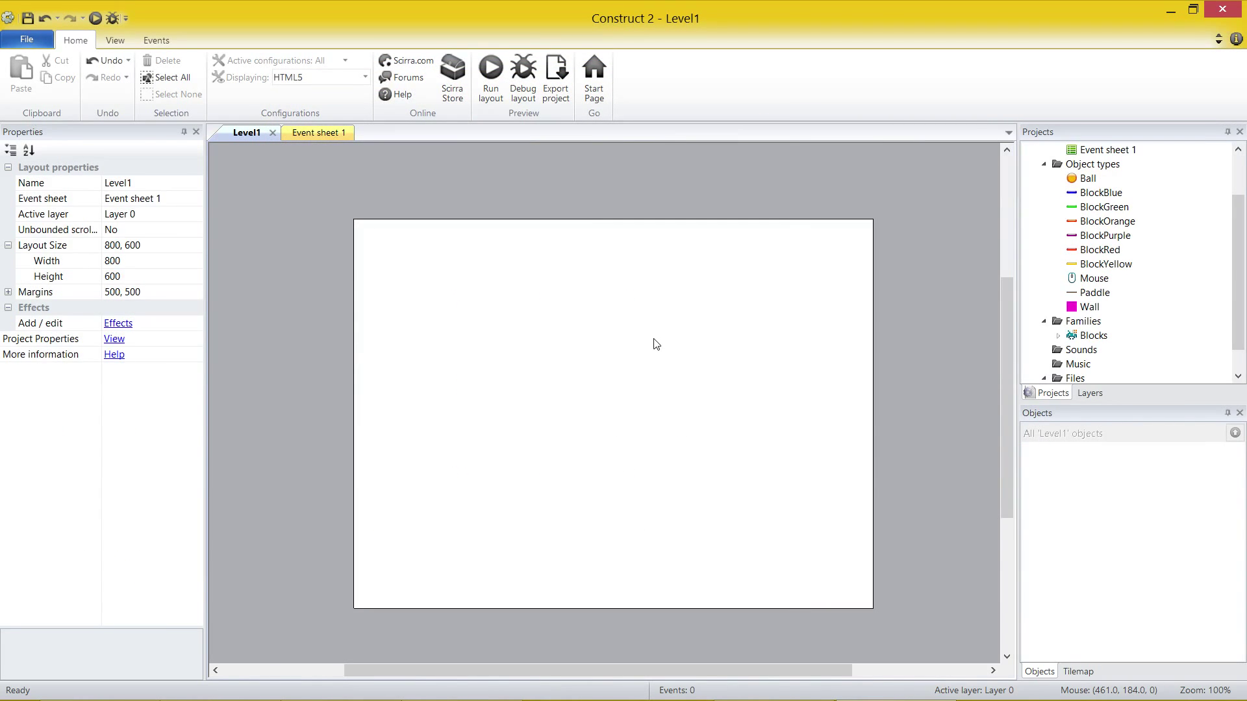